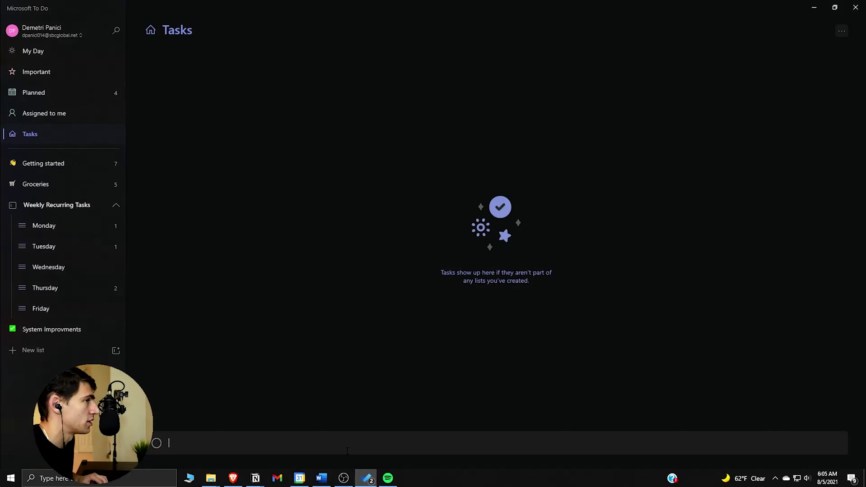
# Add the task 'Here is a task' to the Tasks list and open its details
pyautogui.write('Here is a ta')
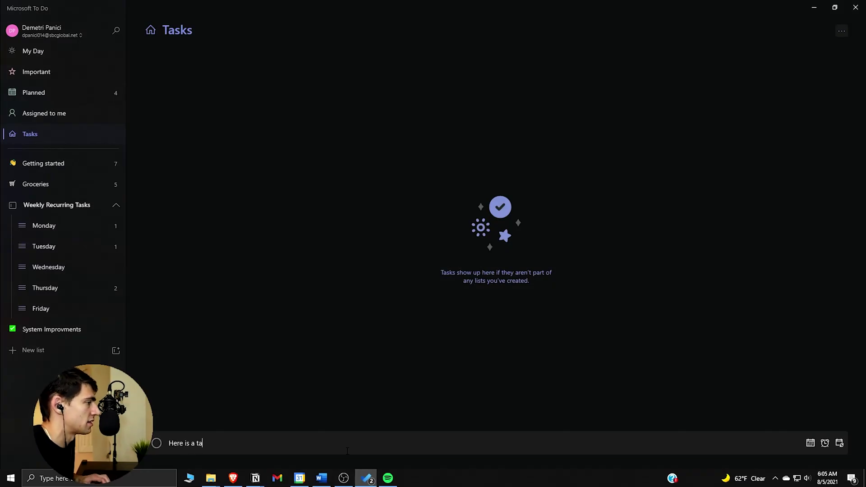
pyautogui.write('sk')
pyautogui.press('Return')
pyautogui.click(309, 60)
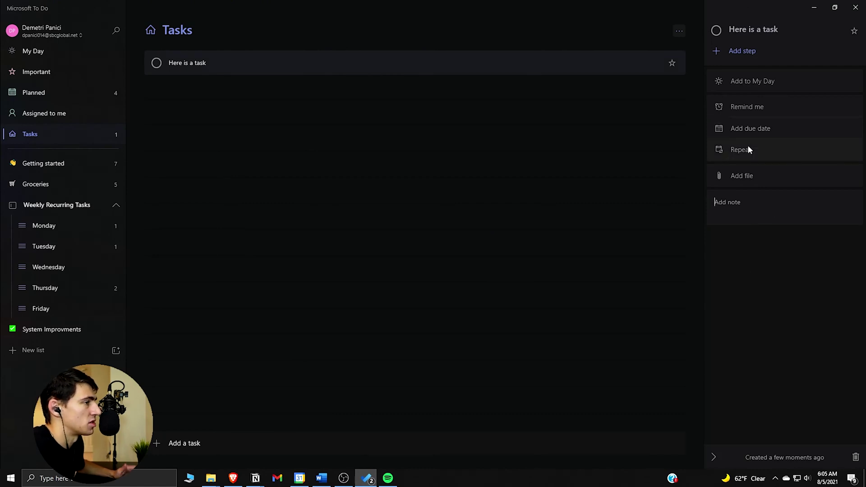
# Make 'Here is a task' due tomorrow
pyautogui.click(746, 105)
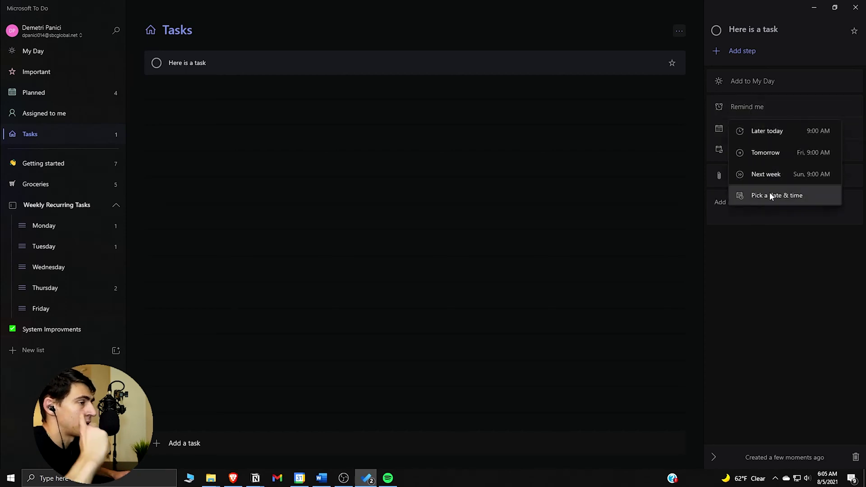
pyautogui.click(770, 273)
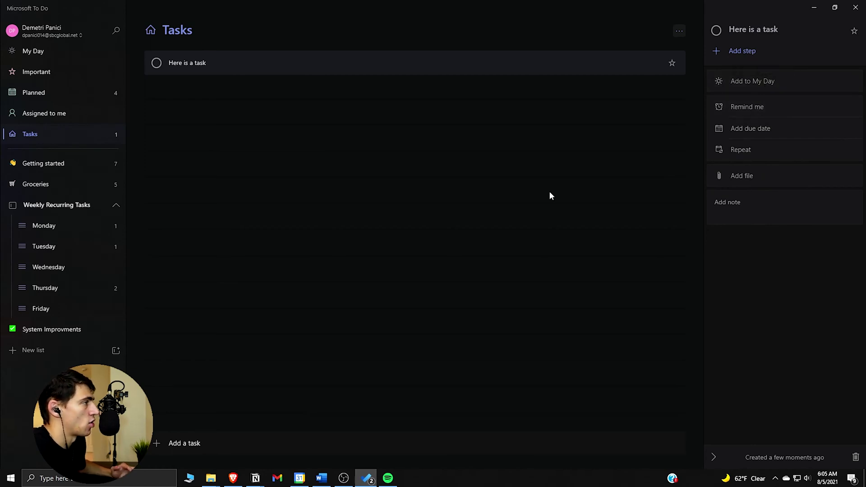
pyautogui.rightClick(592, 72)
pyautogui.click(617, 175)
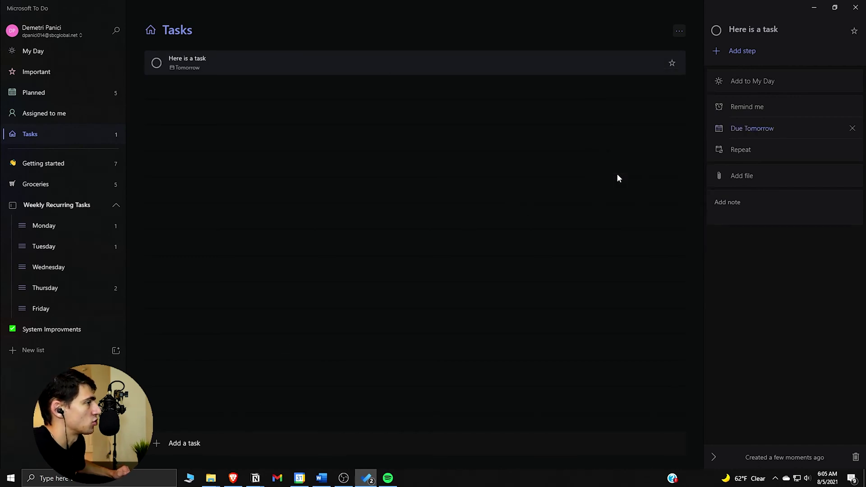
# Add the task 'Record b-roll footage' and make it due today
pyautogui.click(468, 447)
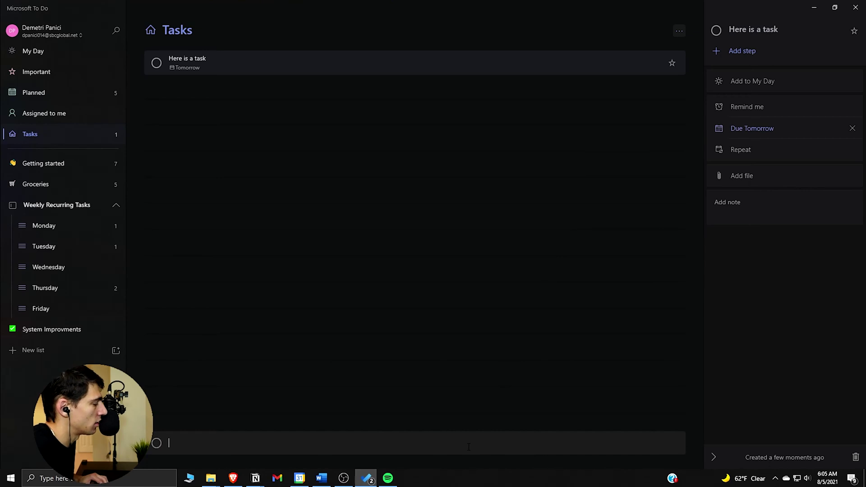
pyautogui.write('Here is a')
pyautogui.press('BackSpace')
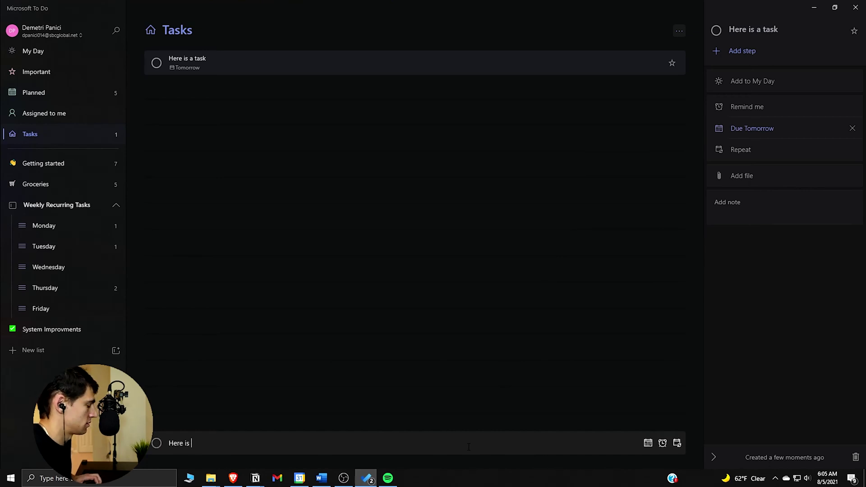
pyautogui.press('BackSpace')
pyautogui.press('BackSpace')
pyautogui.press('BackSpace')
pyautogui.press('BackSpace')
pyautogui.press('BackSpace')
pyautogui.press('BackSpace')
pyautogui.press('BackSpace')
pyautogui.press('BackSpace')
pyautogui.write('Recor')
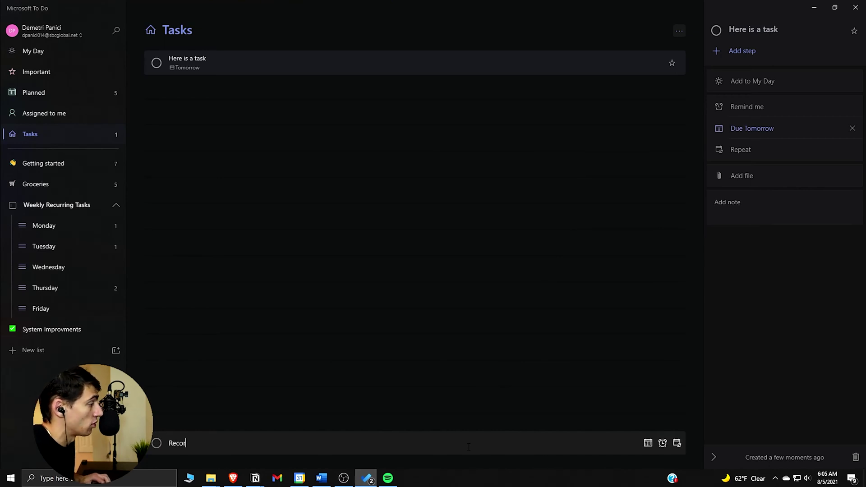
pyautogui.write('d b-roll footage')
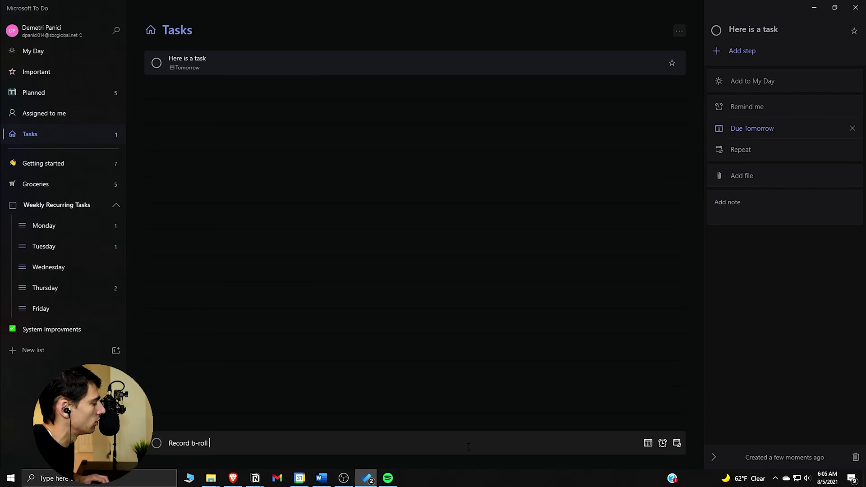
pyautogui.press('Return')
pyautogui.click(318, 62)
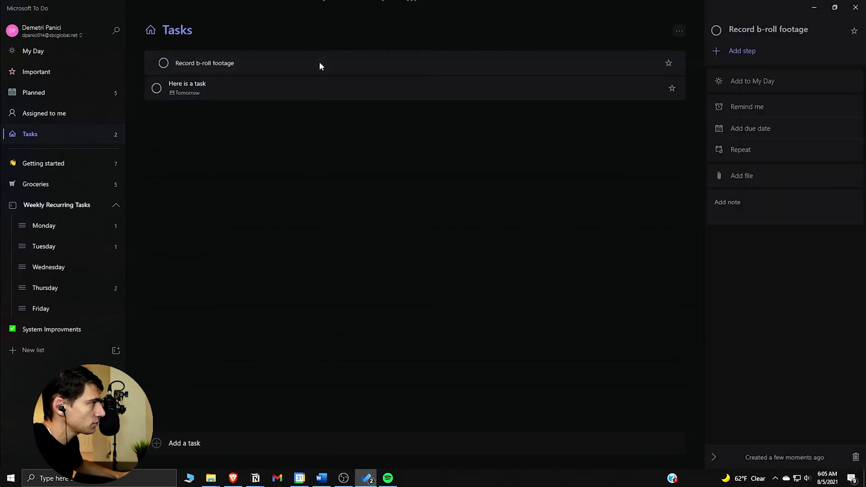
pyautogui.rightClick(332, 62)
pyautogui.click(365, 132)
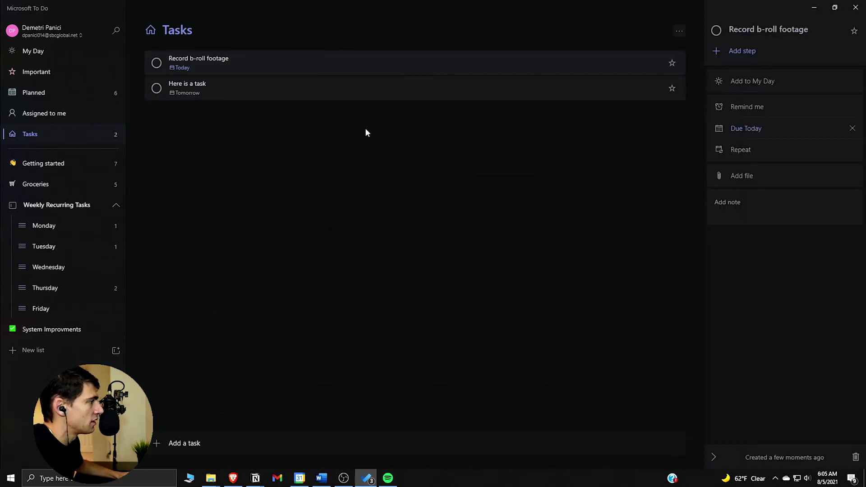
# Pick a custom reminder time of 5:30 AM today for Record b-roll footage
pyautogui.rightClick(360, 59)
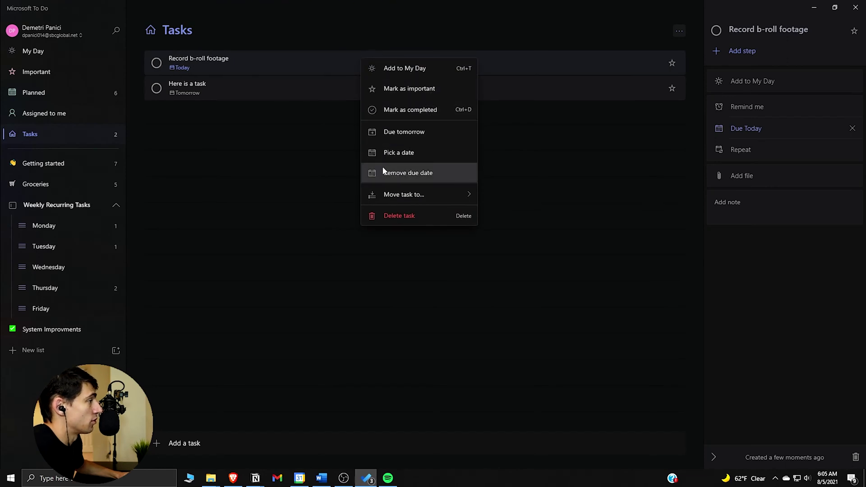
pyautogui.click(810, 109)
pyautogui.click(786, 197)
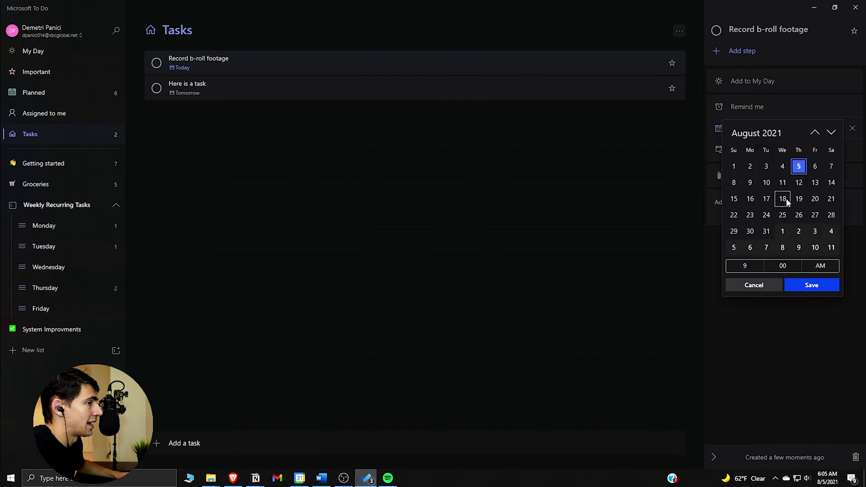
pyautogui.click(750, 266)
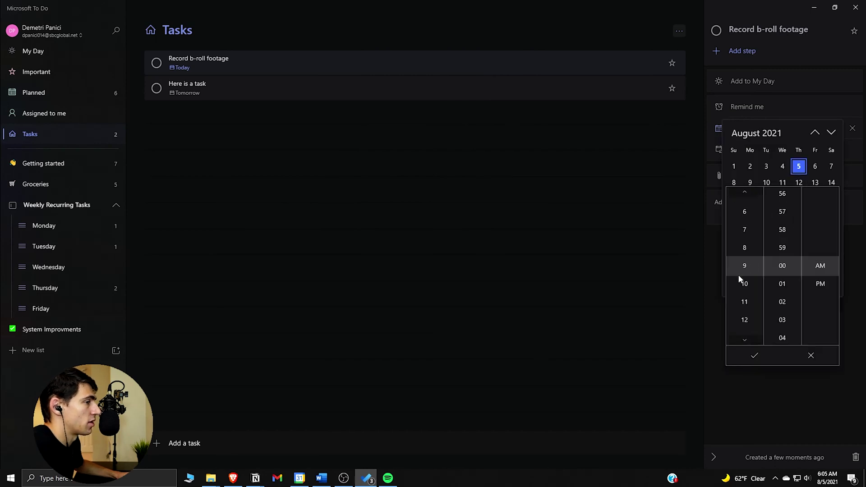
pyautogui.click(744, 193)
pyautogui.scroll(3, 745, 245)
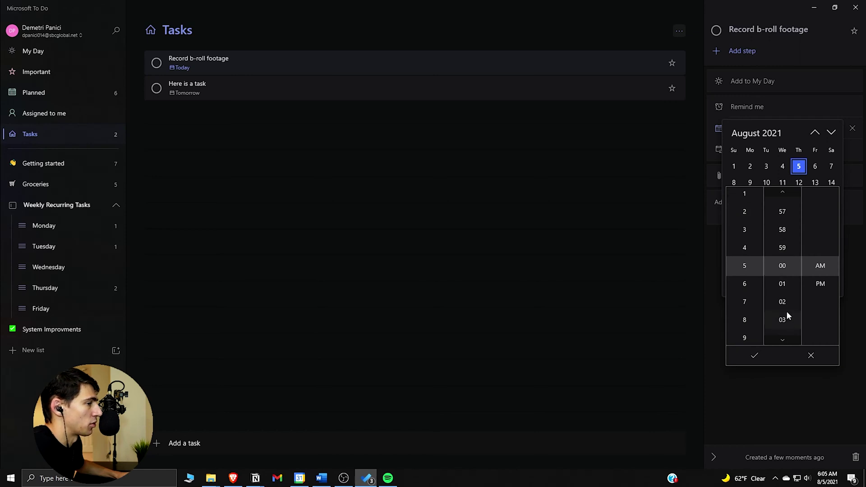
pyautogui.scroll(-20, 786, 311)
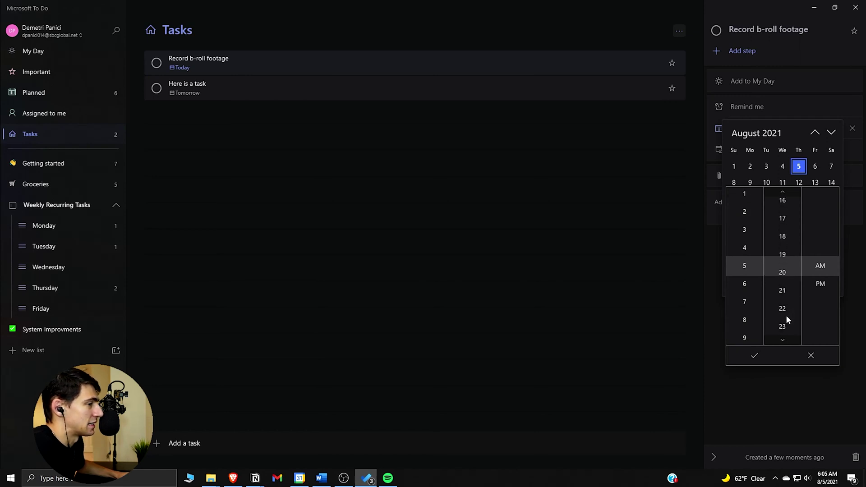
pyautogui.scroll(-10, 786, 315)
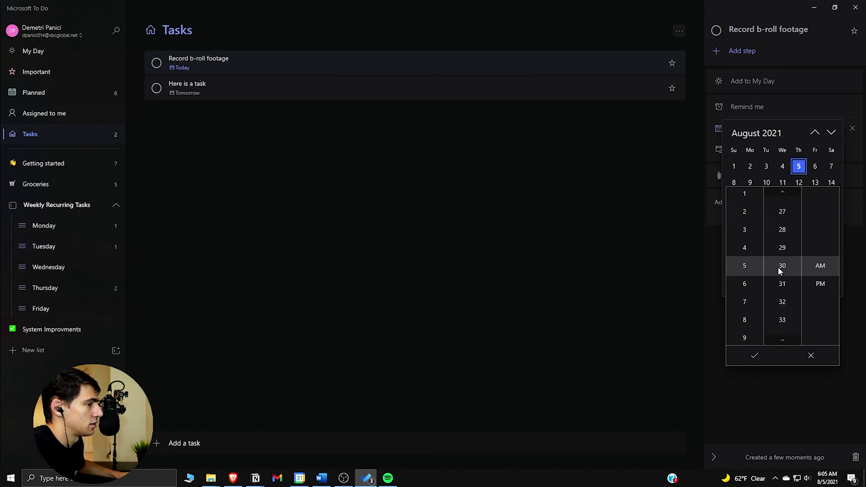
pyautogui.click(755, 357)
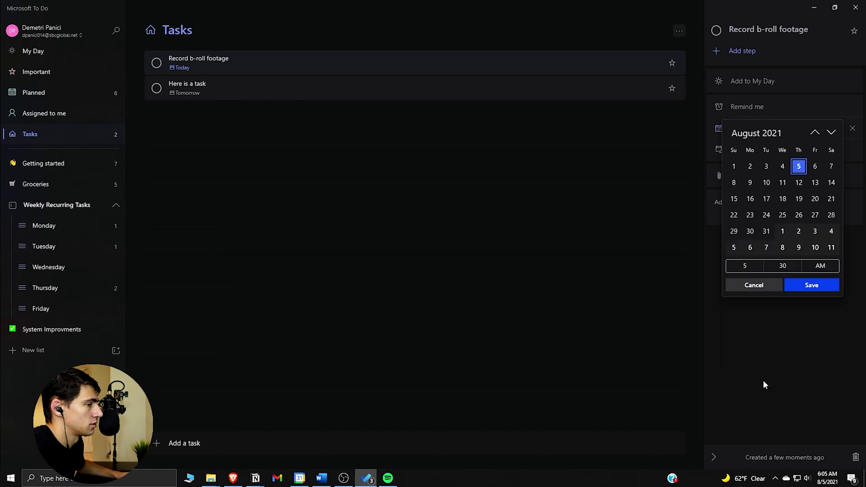
pyautogui.click(811, 285)
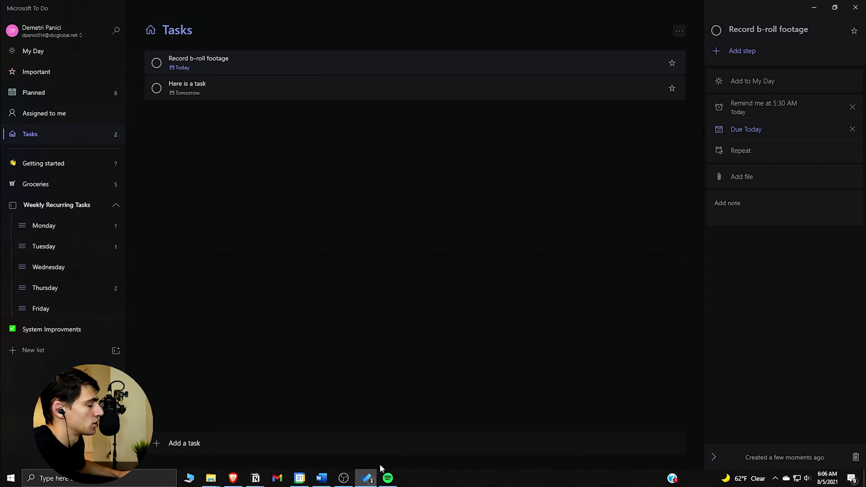
# Save the 5:30 AM reminder and start a new step for Record b-roll footage
pyautogui.click(343, 478)
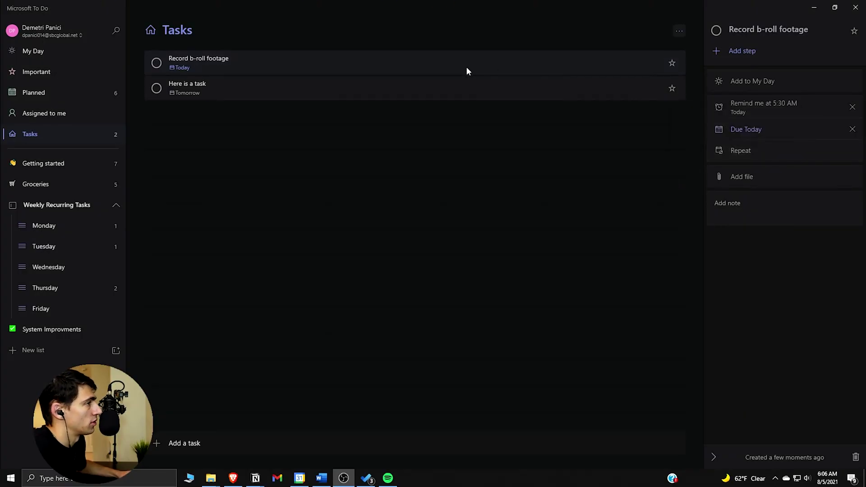
pyautogui.click(738, 54)
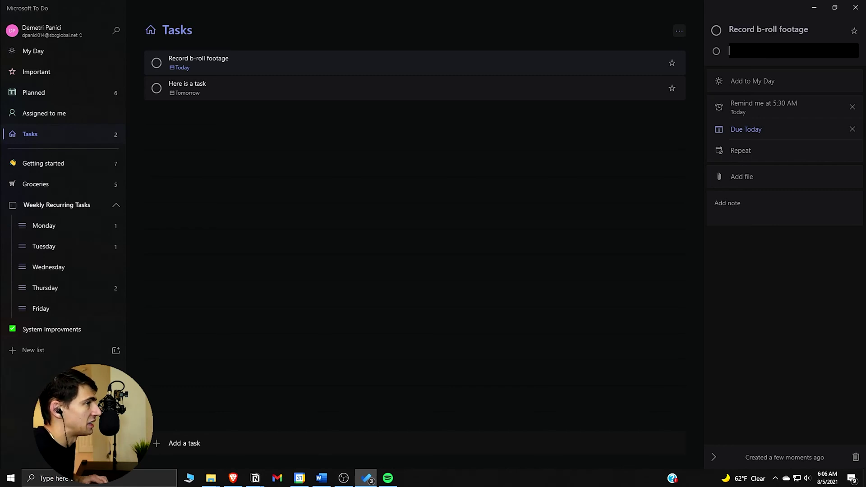
# Add the steps 'setup lighting', 'setup mic' and 'setup chair' to Record b-roll footage
pyautogui.write('setup lighting')
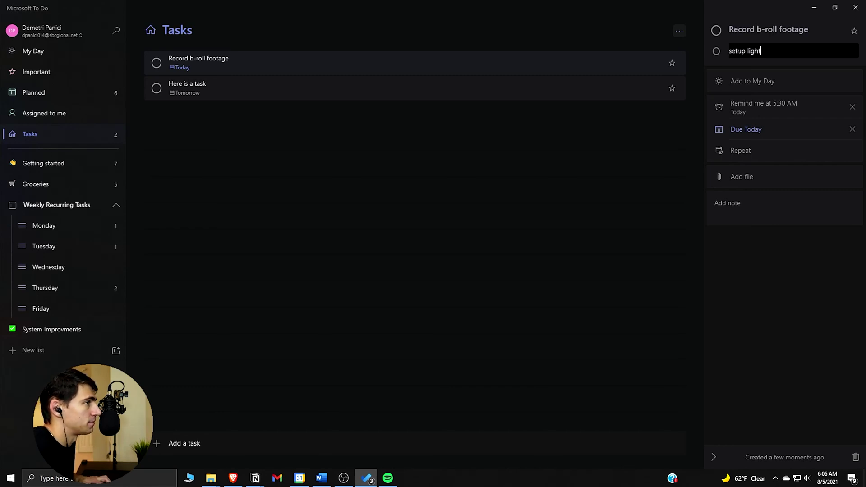
pyautogui.press('Return')
pyautogui.write('setup m')
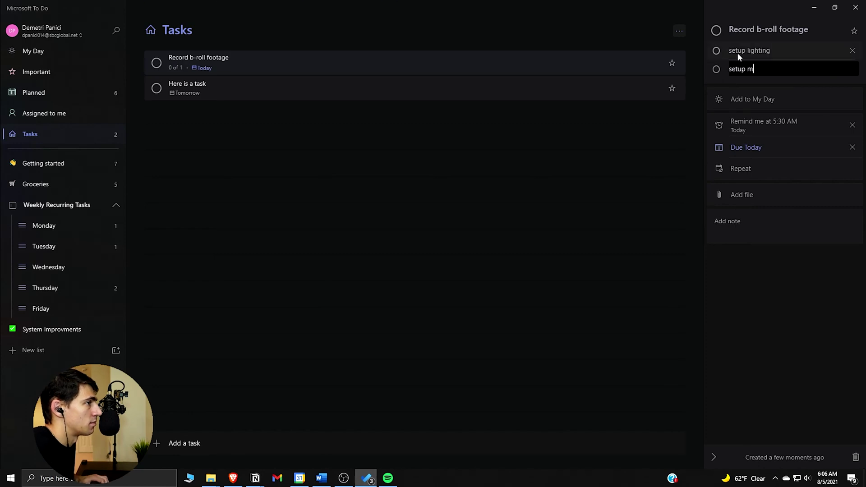
pyautogui.write('ic')
pyautogui.press('Return')
pyautogui.write('set')
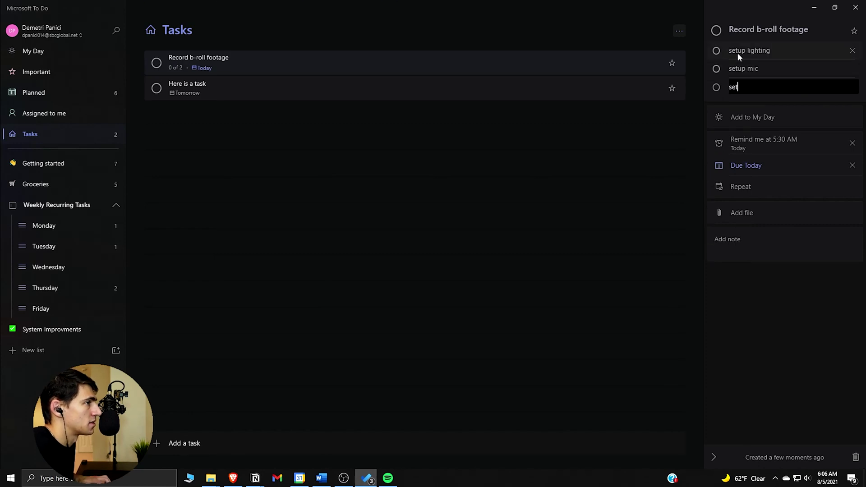
pyautogui.write('up chair')
pyautogui.press('Return')
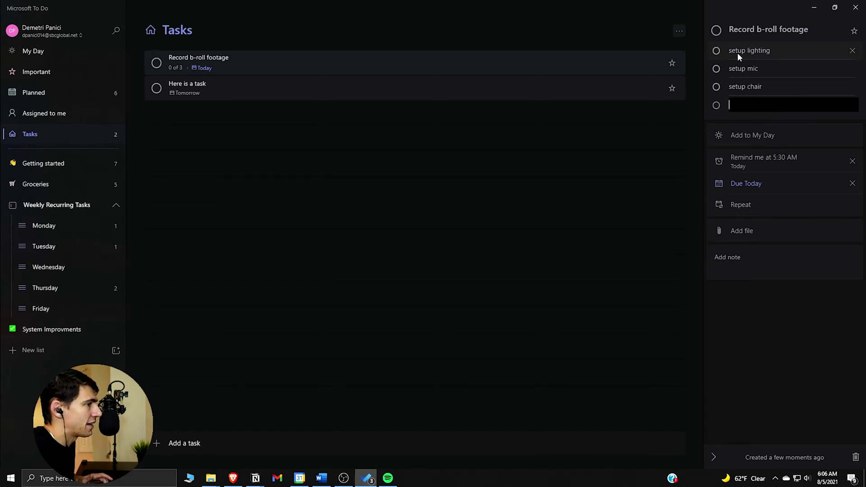
pyautogui.press('Escape')
pyautogui.click(764, 203)
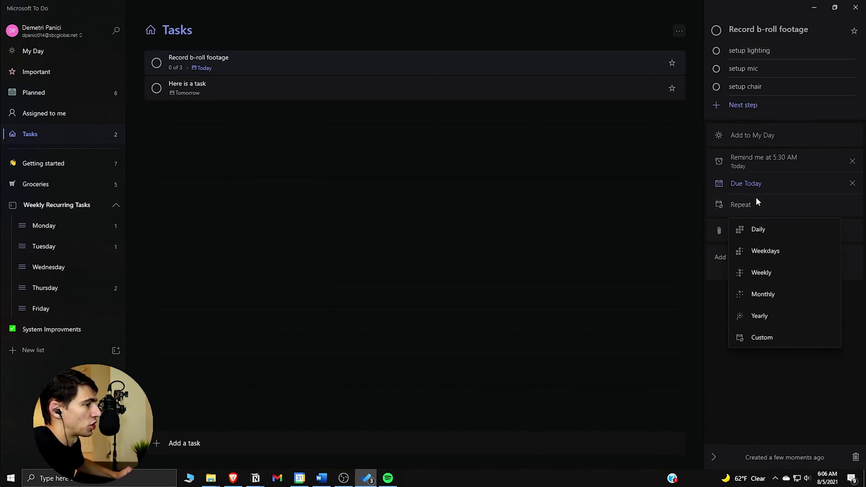
# Set a custom repeat for Record b-roll footage: every 1 week on Thursday only
pyautogui.click(775, 271)
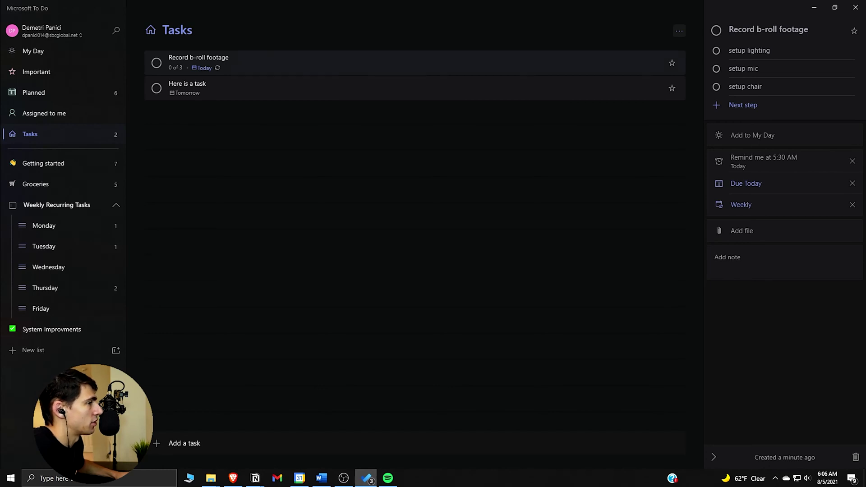
pyautogui.click(772, 203)
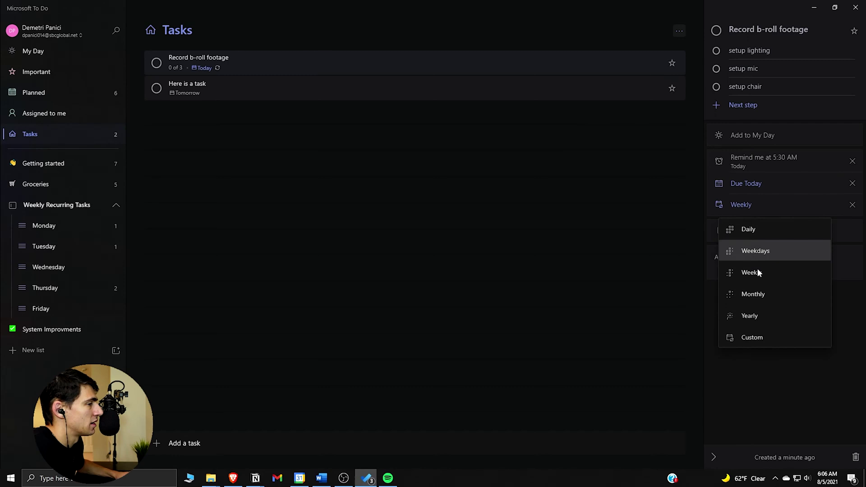
pyautogui.click(757, 338)
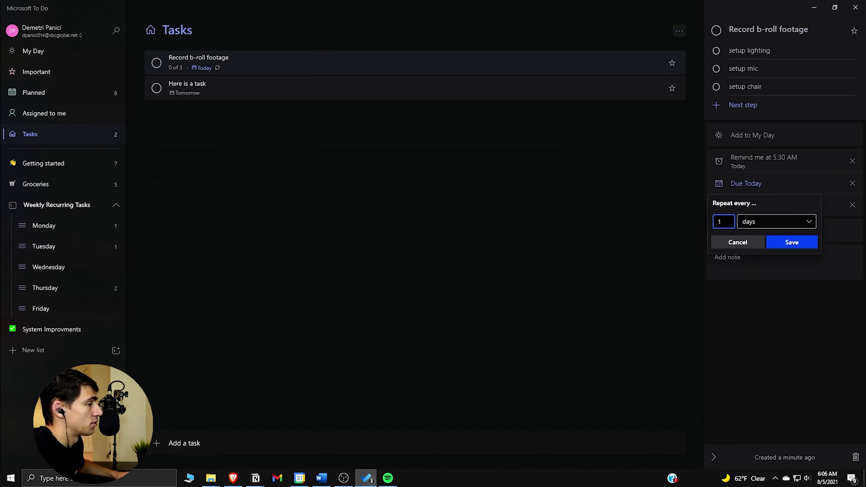
pyautogui.click(756, 226)
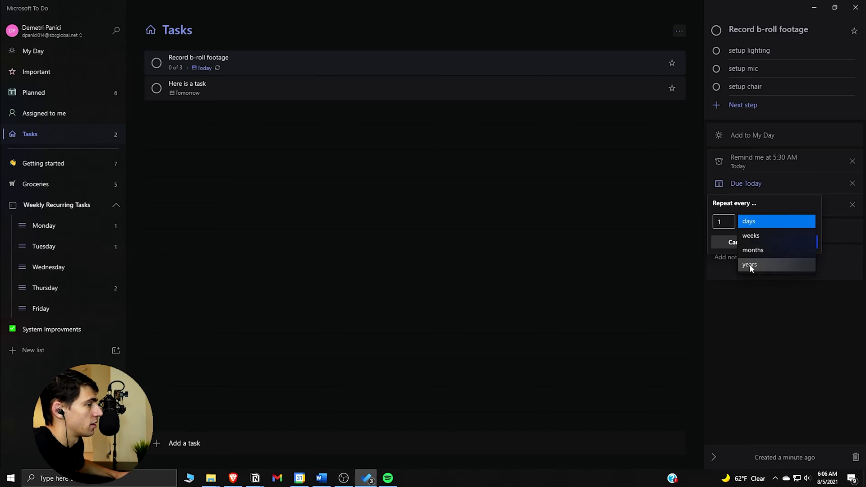
pyautogui.click(750, 235)
pyautogui.doubleClick(721, 222)
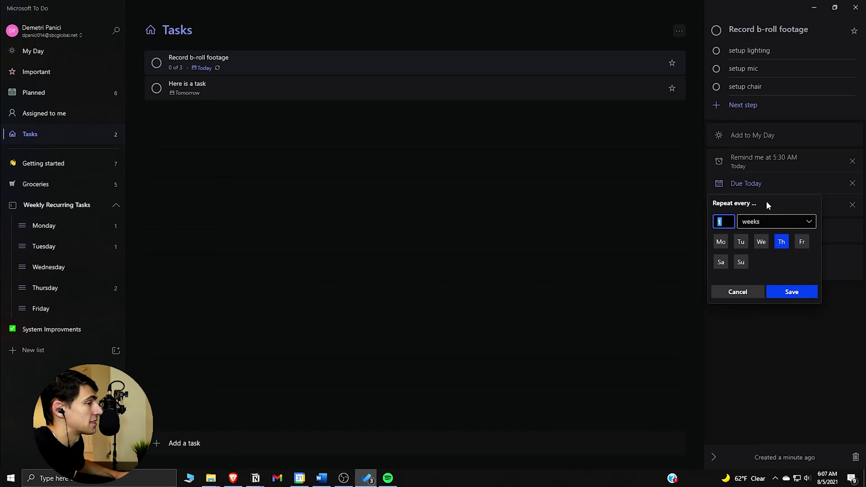
pyautogui.click(740, 244)
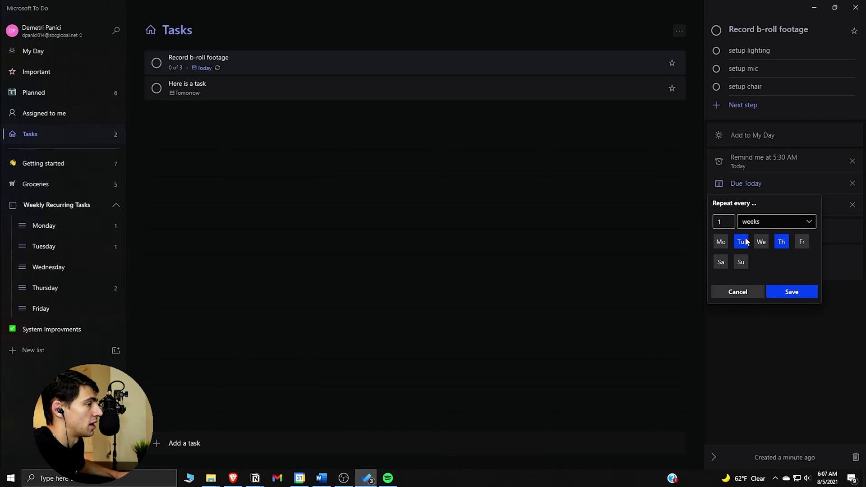
pyautogui.click(745, 242)
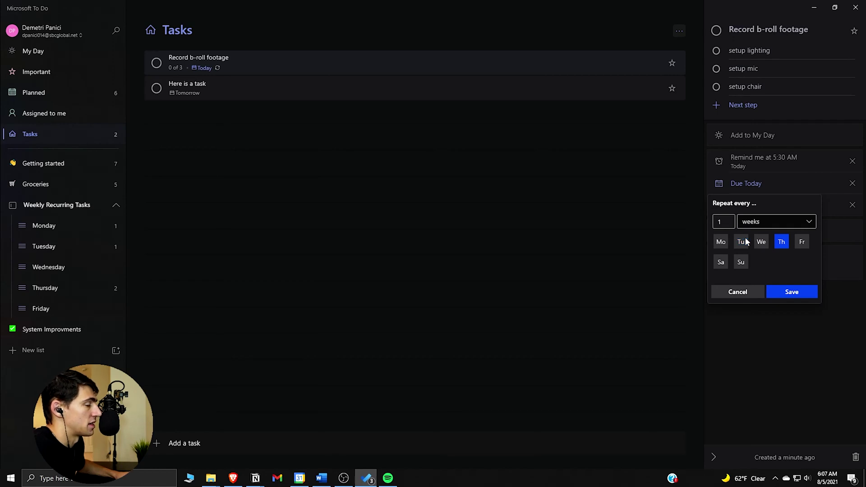
pyautogui.click(794, 292)
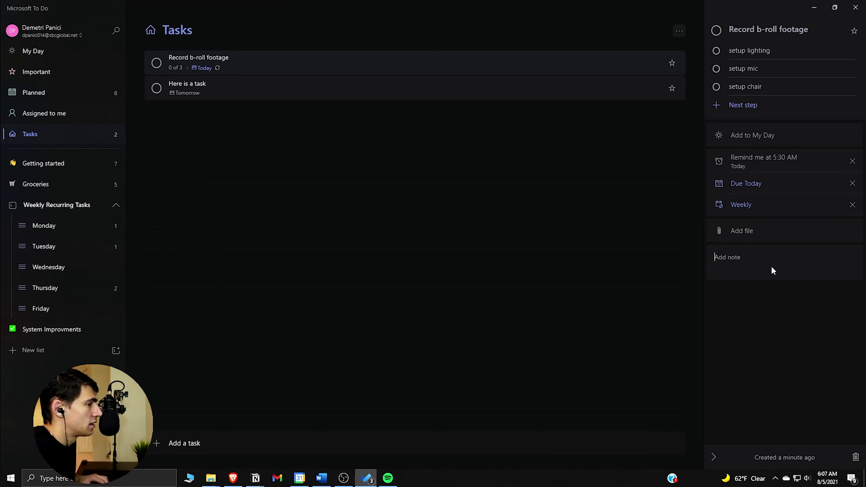
# Write the note 'Here is an example list of notes' with a second line 'here is another thing'
pyautogui.write('Here is an exampl')
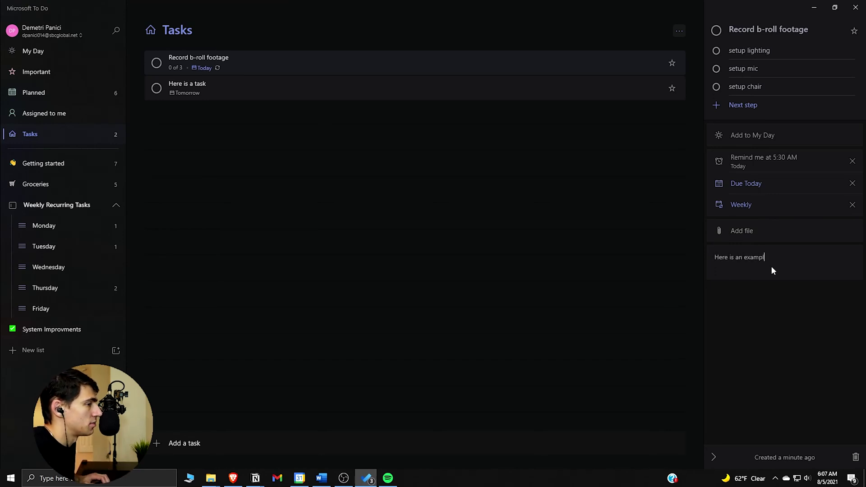
pyautogui.write('e list of notes')
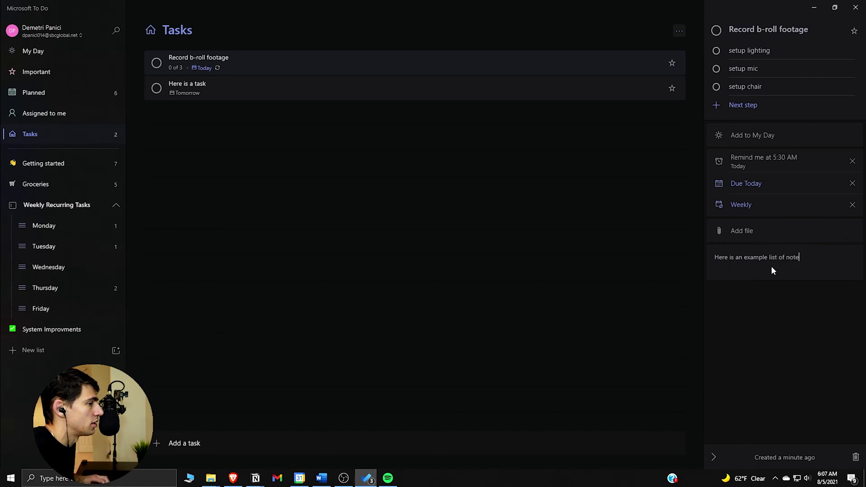
pyautogui.press('Return')
pyautogui.write('here is ')
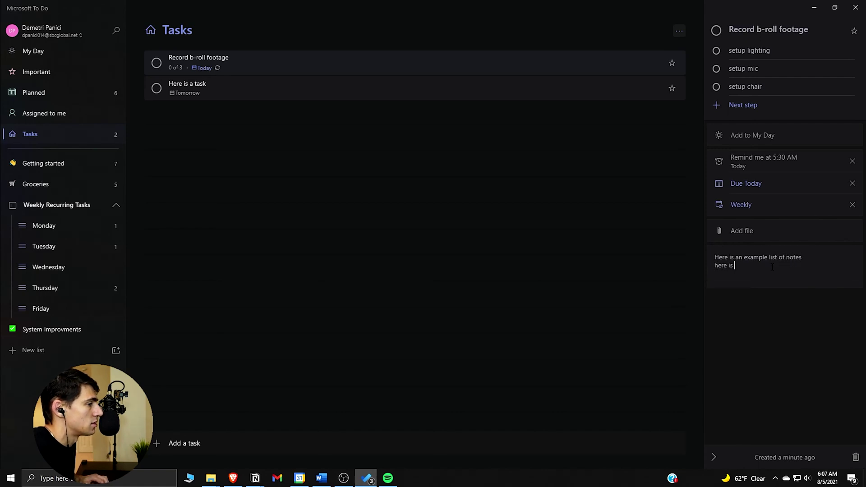
pyautogui.write('another thing')
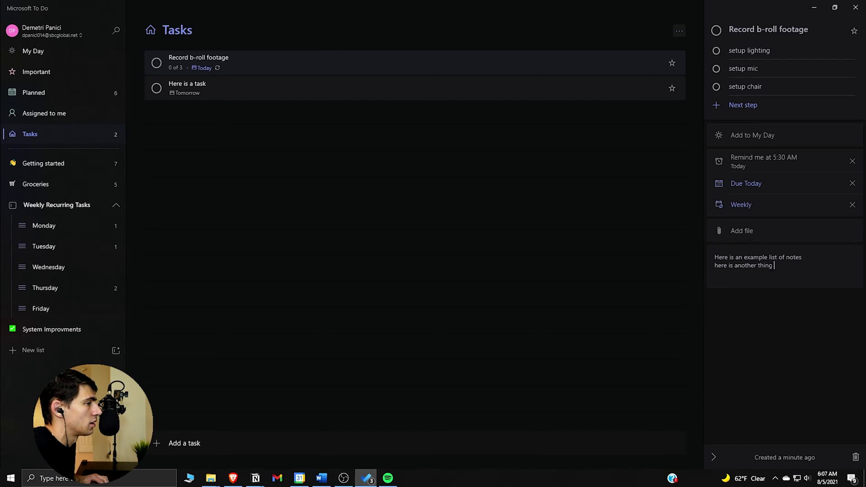
pyautogui.click(752, 101)
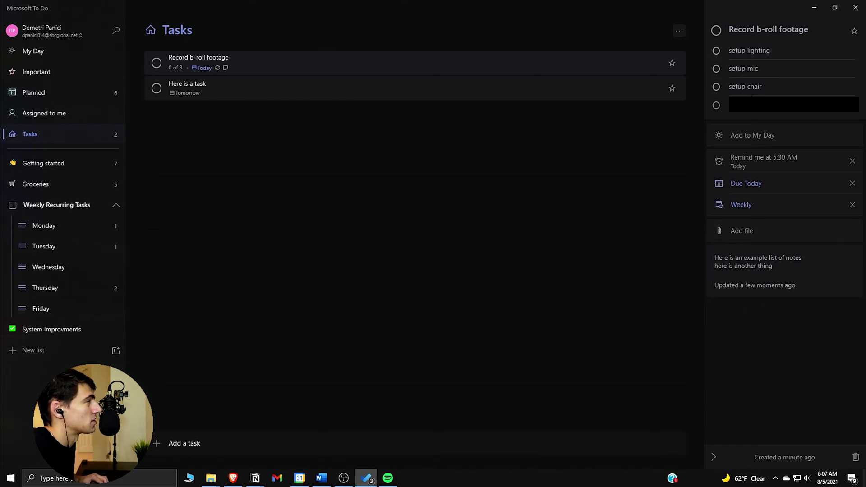
# Add the steps 'record footage' and 'transfer files to project folders' to the task
pyautogui.write('record ')
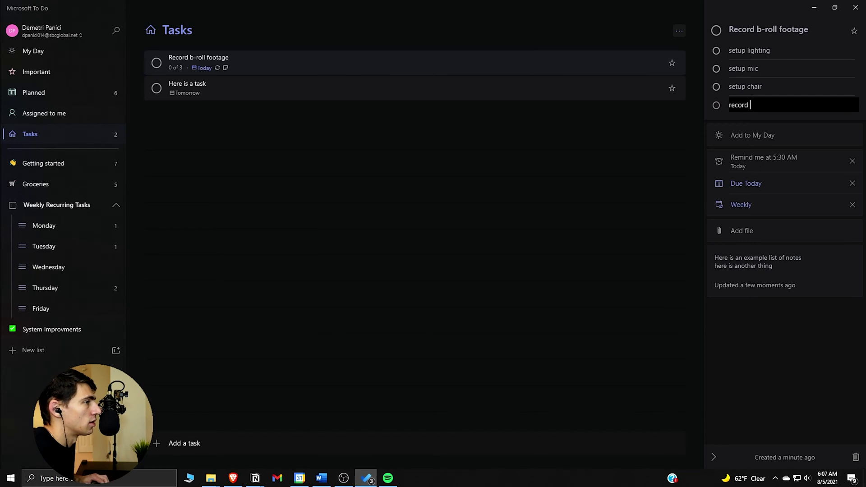
pyautogui.write('footage')
pyautogui.press('Return')
pyautogui.write('t')
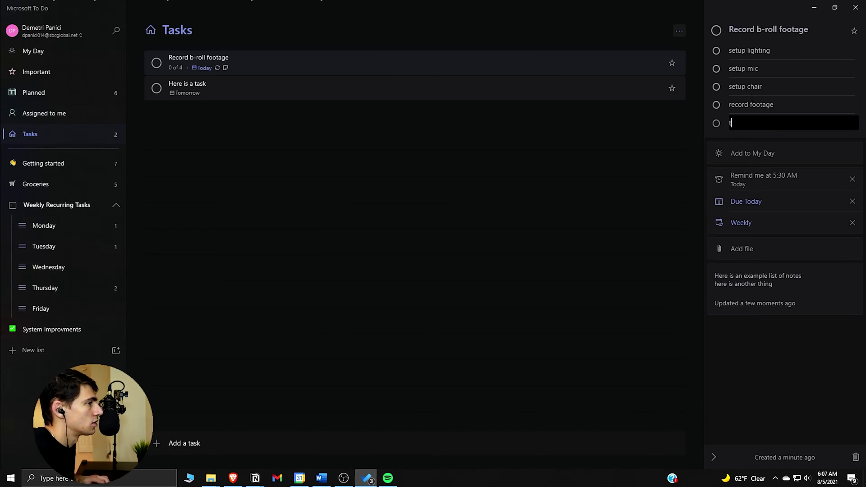
pyautogui.write('ransfer files to ')
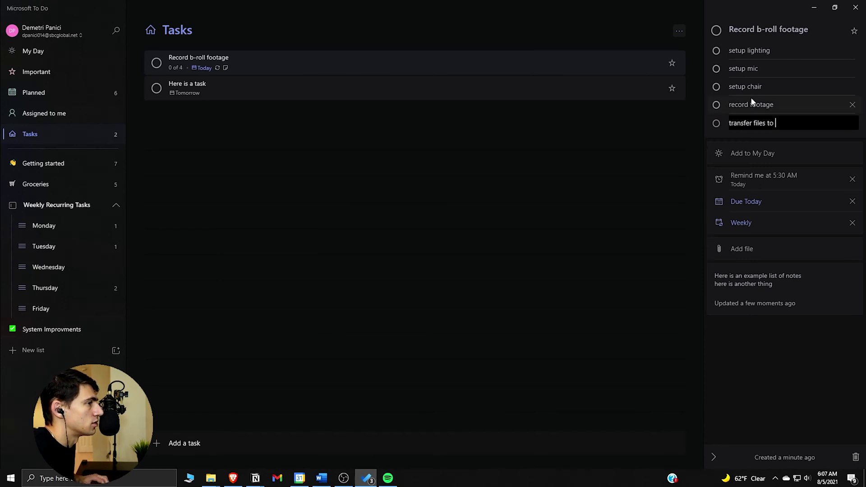
pyautogui.write('project fole')
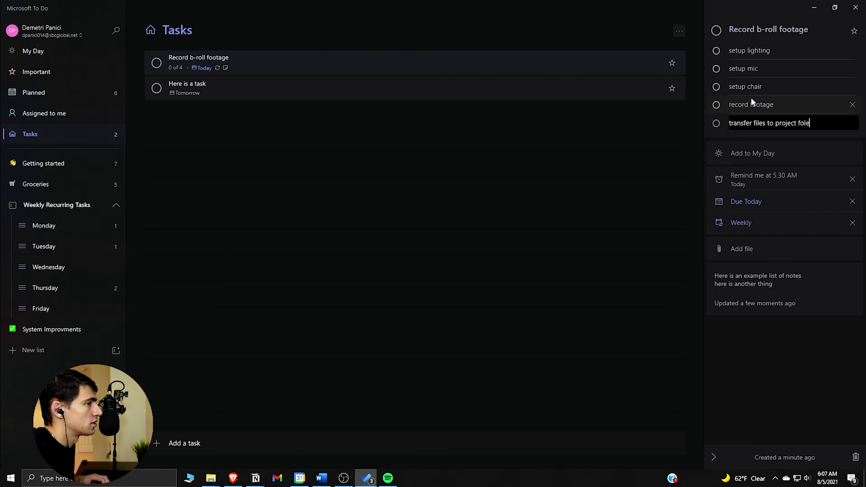
pyautogui.press('BackSpace')
pyautogui.write('ders')
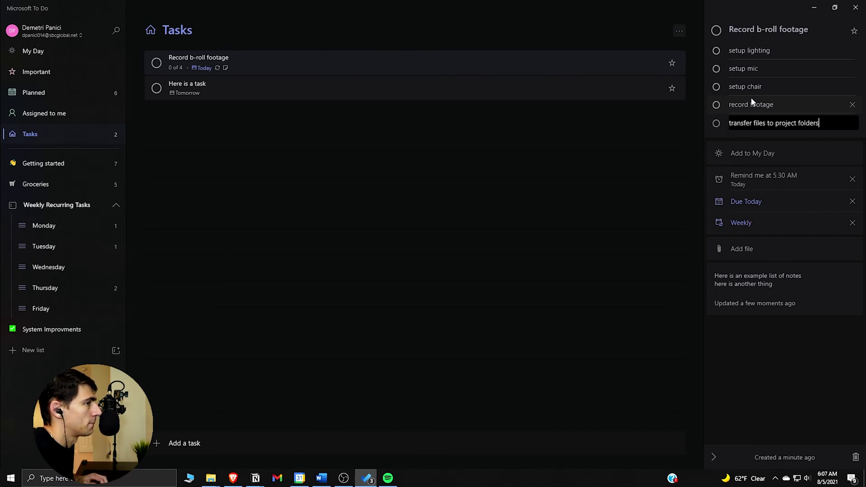
pyautogui.press('Return')
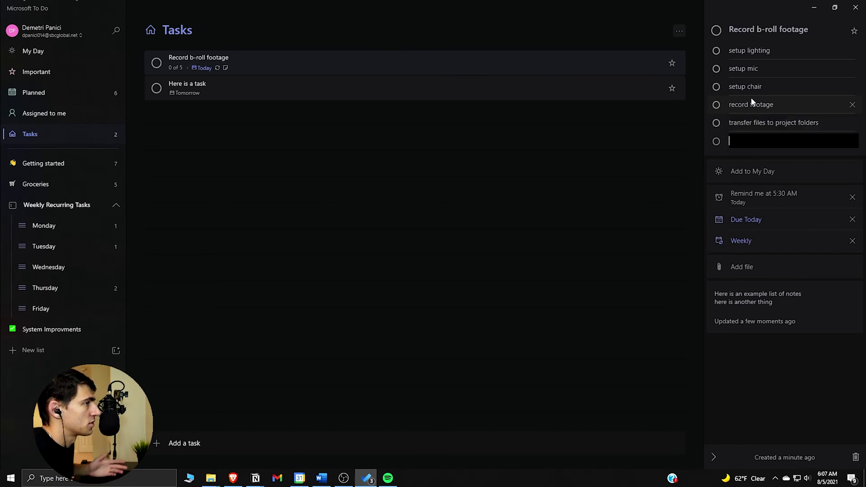
# Tick off all five steps of Record b-roll footage
pyautogui.click(716, 50)
pyautogui.click(716, 68)
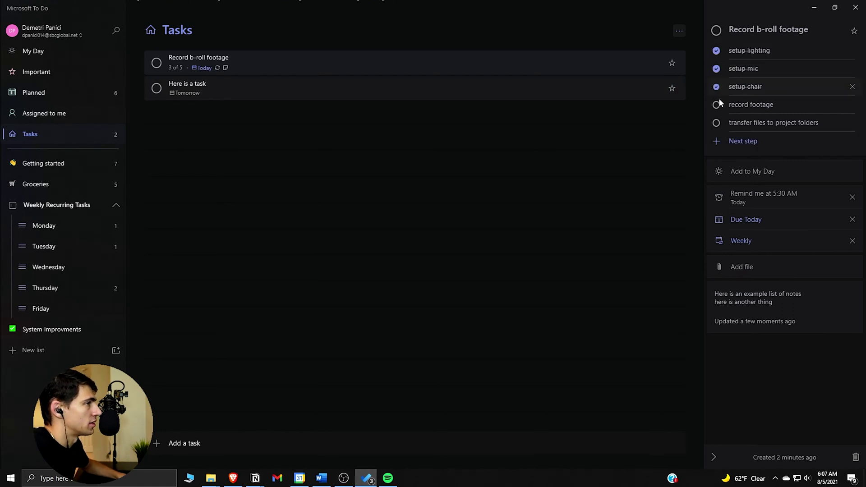
pyautogui.click(716, 104)
pyautogui.click(716, 123)
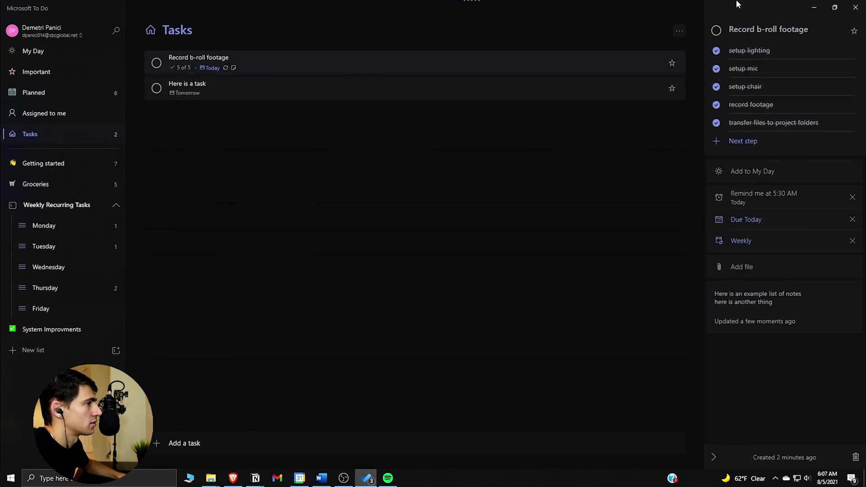
# Complete Record b-roll footage and open its new weekly copy due Thu, Aug 12
pyautogui.click(723, 29)
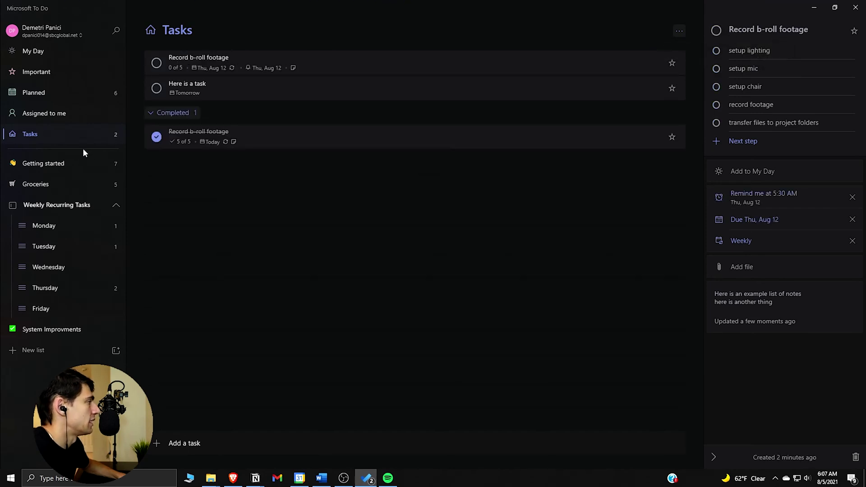
pyautogui.click(240, 70)
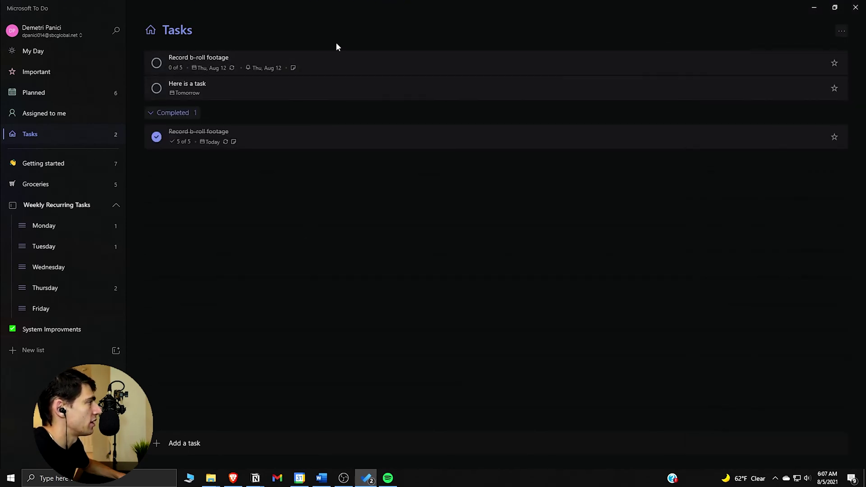
pyautogui.click(343, 63)
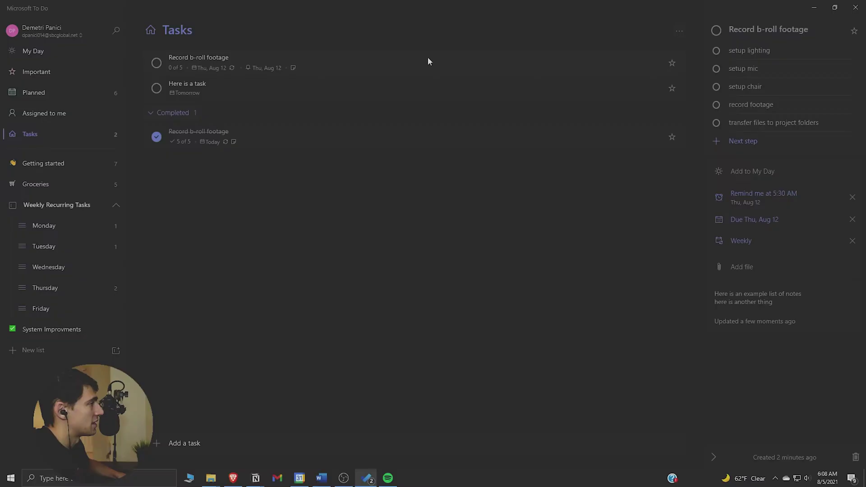
pyautogui.rightClick(427, 59)
# Move the weekly Record b-roll footage copy into the Tuesday list, then create a new Untitled list
pyautogui.moveTo(495, 220)
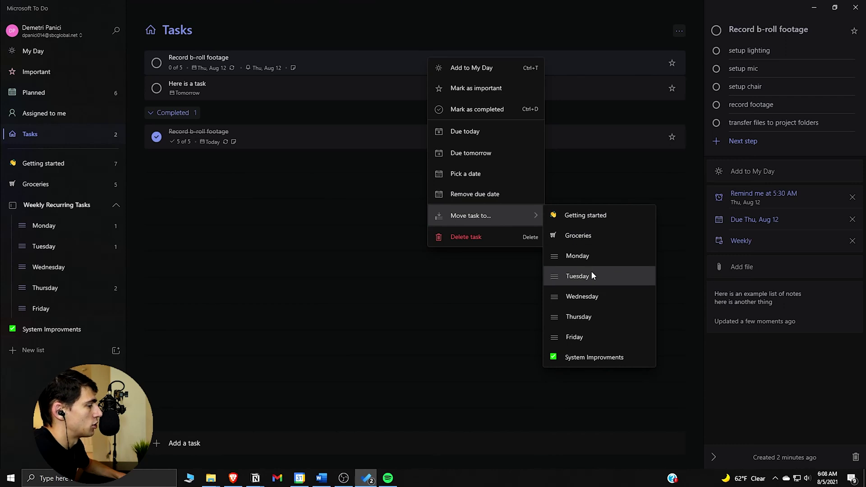
pyautogui.click(591, 271)
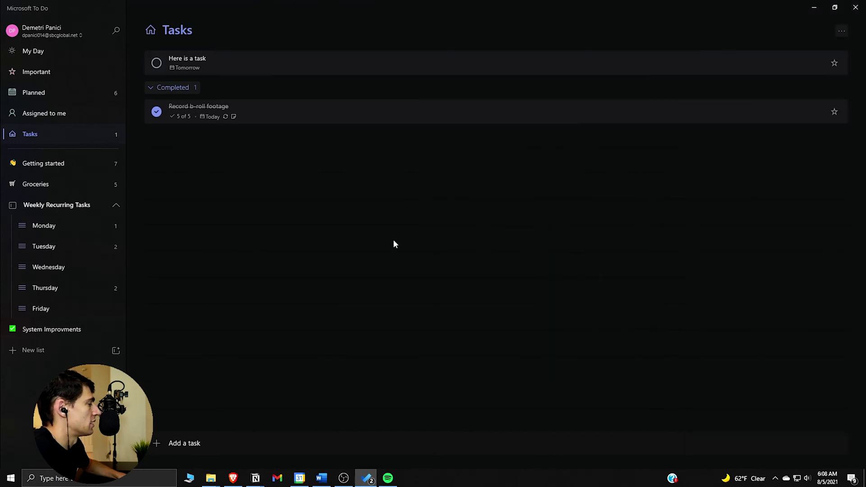
pyautogui.click(88, 250)
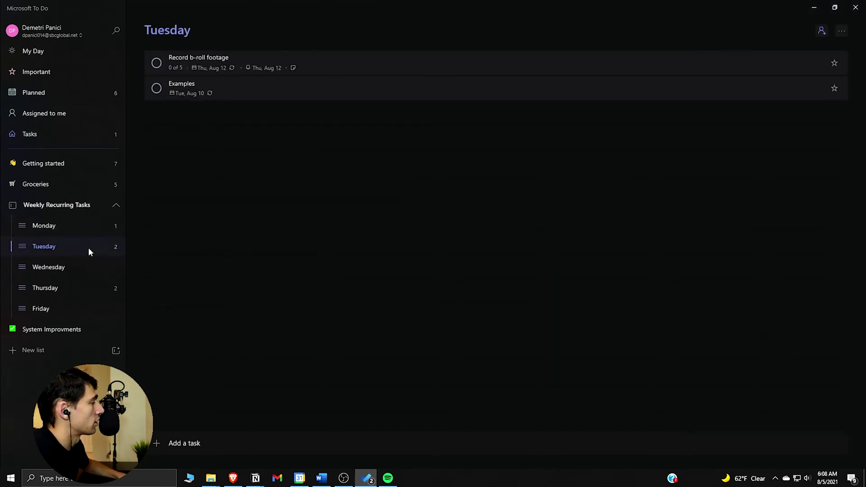
pyautogui.click(246, 63)
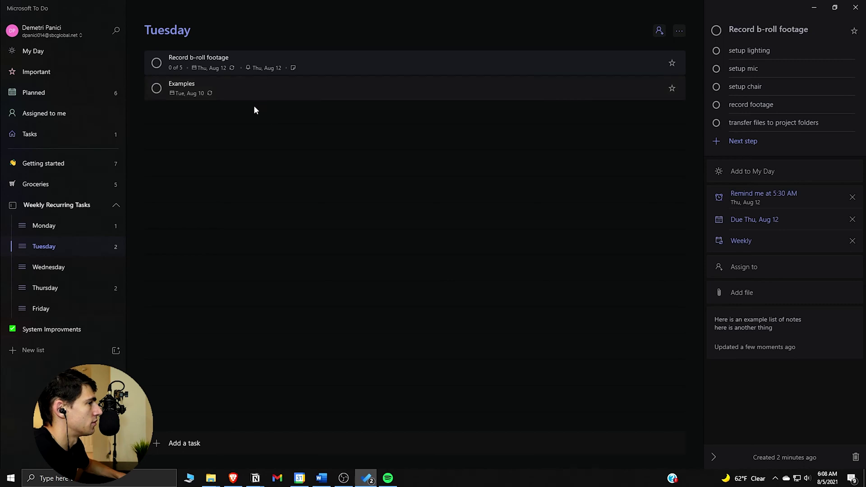
pyautogui.click(55, 349)
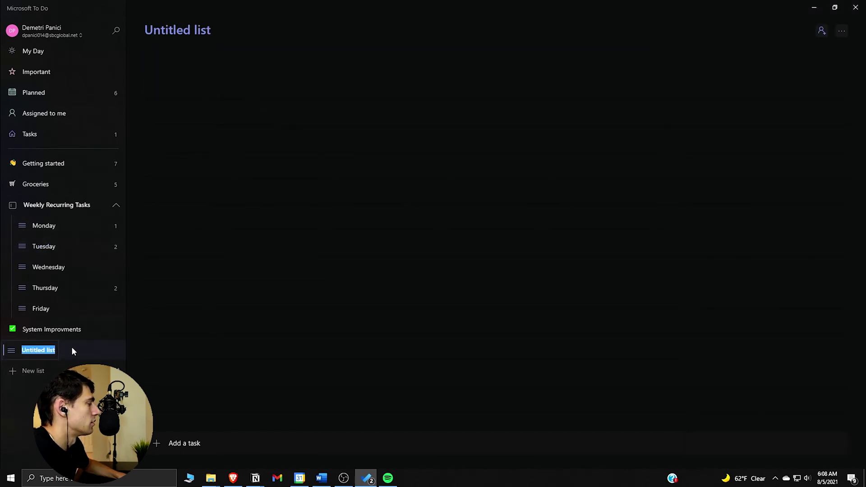
# Delete the Untitled list and confirm the deletion
pyautogui.rightClick(72, 351)
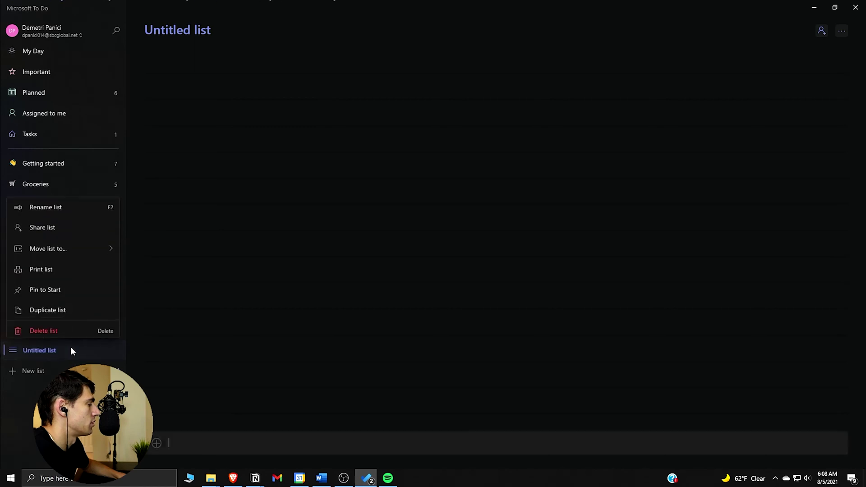
pyautogui.click(45, 330)
pyautogui.click(409, 257)
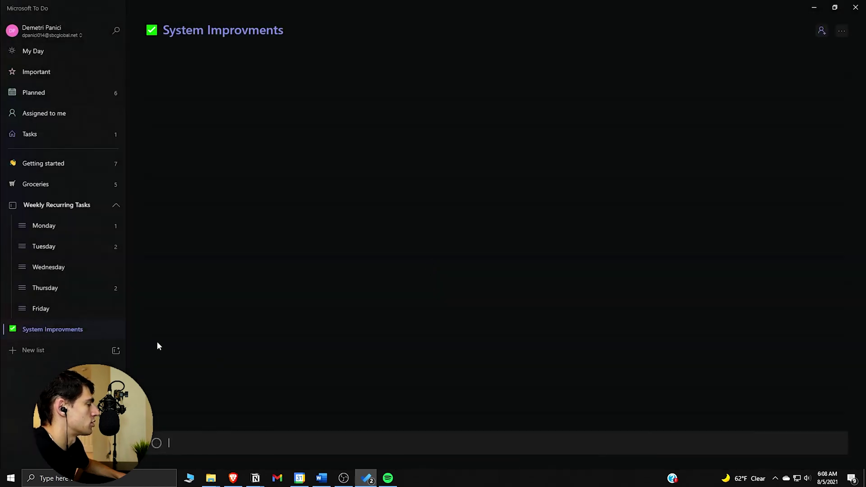
# Create an Untitled group, delete it, and open the Monday list
pyautogui.click(116, 351)
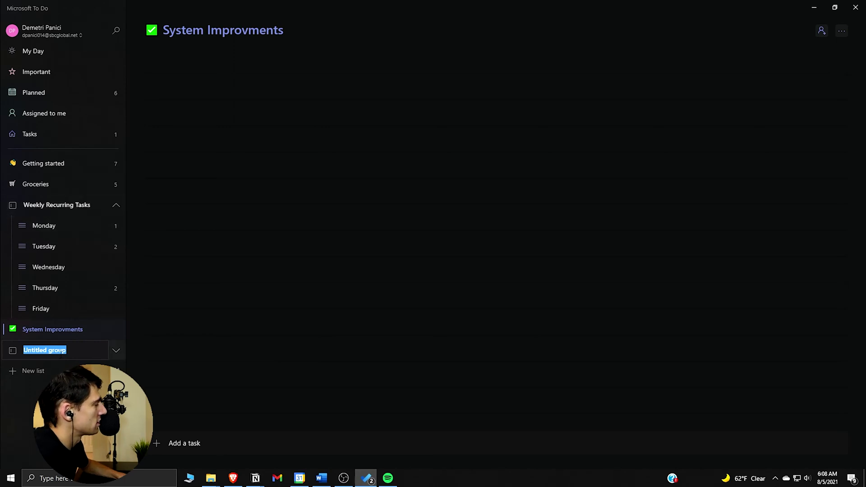
pyautogui.rightClick(120, 348)
pyautogui.click(104, 333)
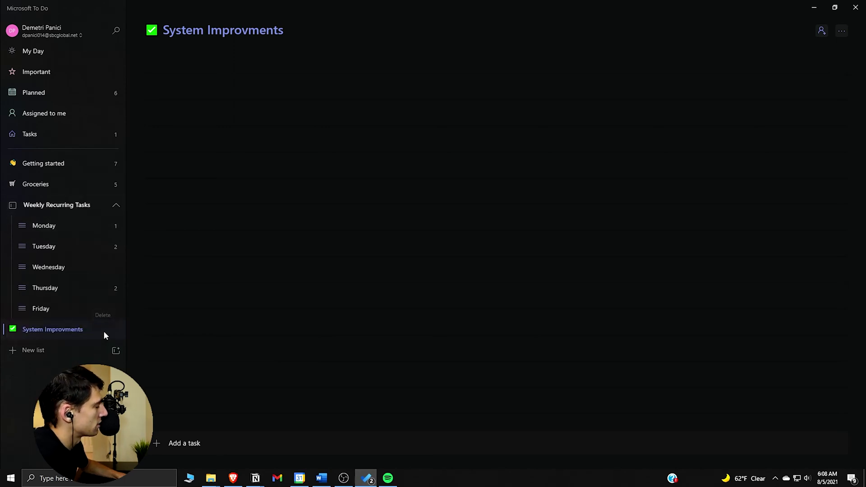
pyautogui.click(91, 226)
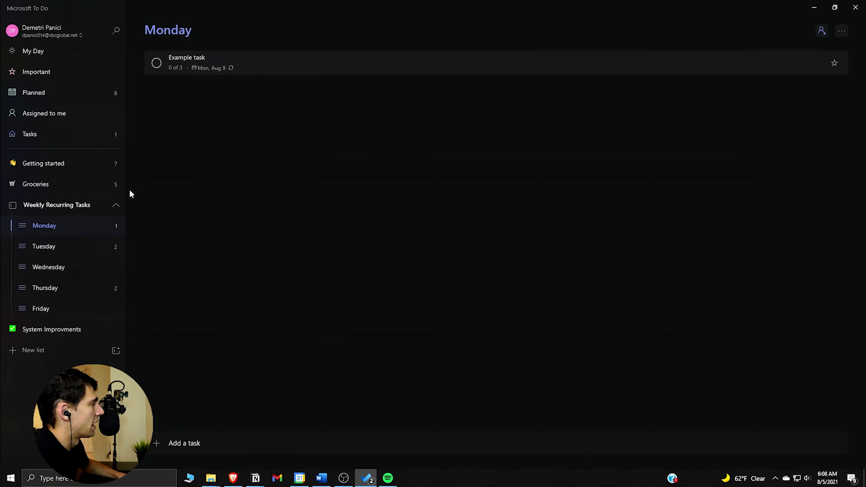
# Browse the Tuesday, Wednesday, Thursday and Friday lists, returning to Thursday
pyautogui.click(90, 248)
pyautogui.click(90, 269)
pyautogui.click(88, 285)
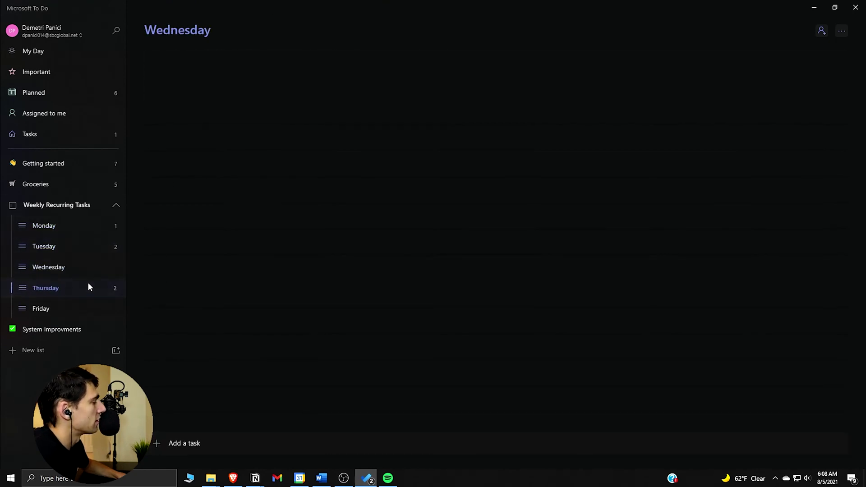
pyautogui.click(88, 306)
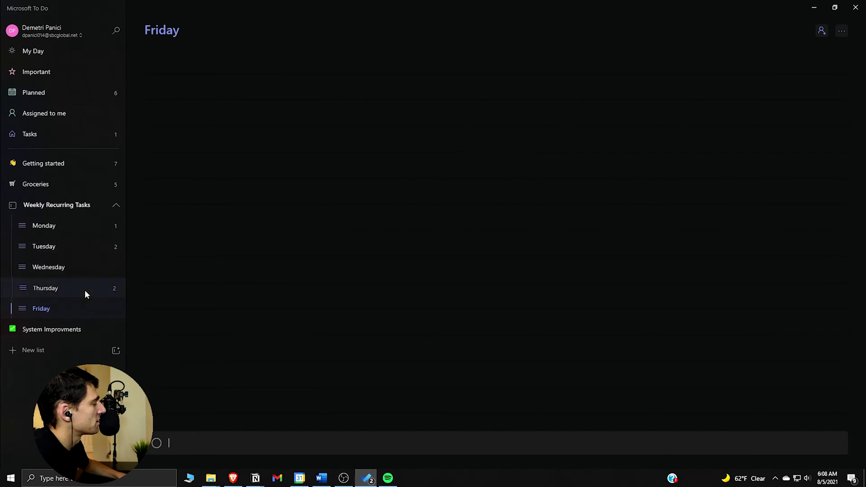
pyautogui.click(85, 288)
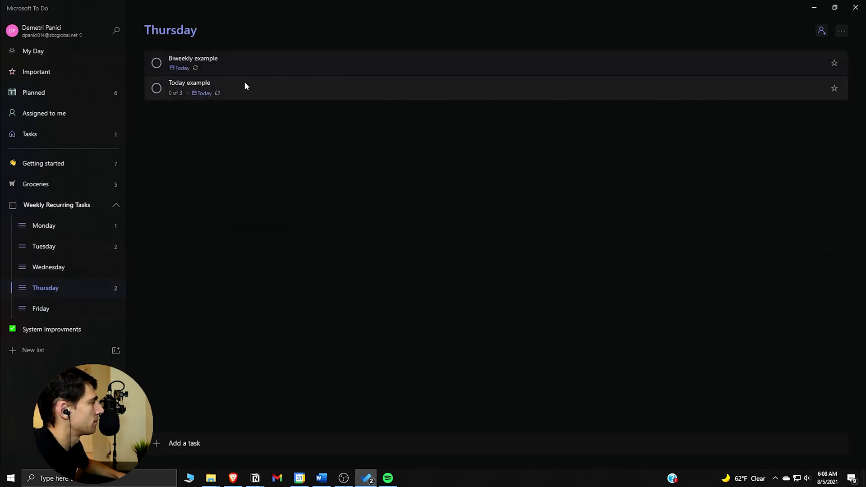
# Move Record b-roll footage from Tuesday to Thursday, check it there, then go to My Day
pyautogui.click(87, 247)
pyautogui.rightClick(225, 63)
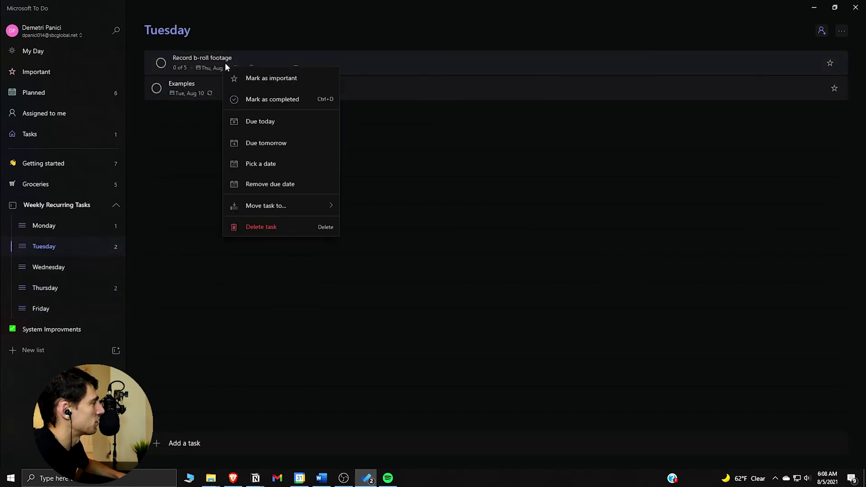
pyautogui.moveTo(331, 223)
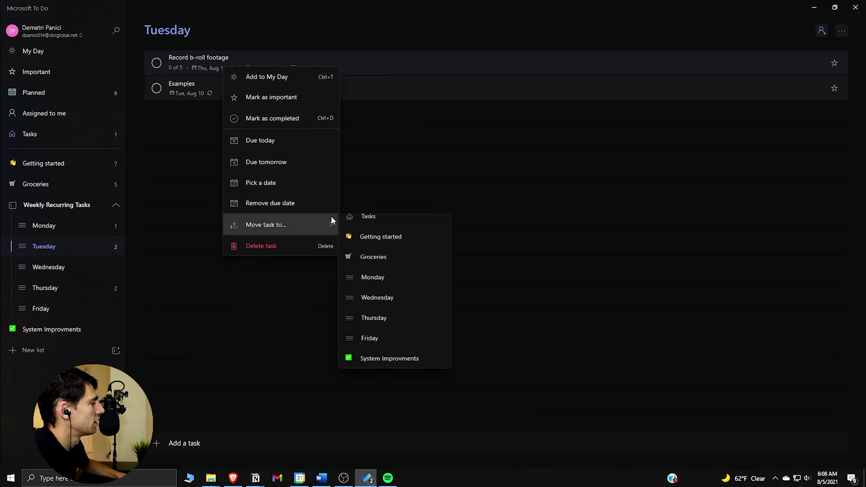
pyautogui.click(373, 325)
pyautogui.click(86, 284)
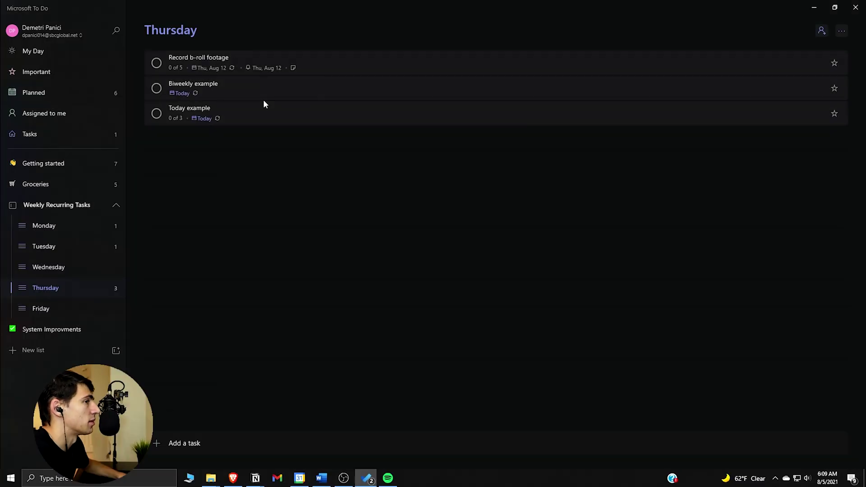
pyautogui.click(95, 50)
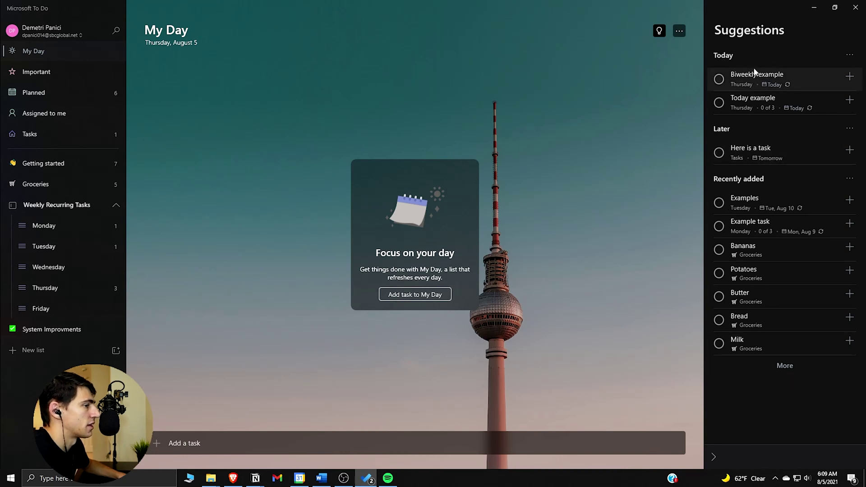
# Add the Biweekly example suggestion to My Day, view its details, then switch to Planned
pyautogui.rightClick(780, 78)
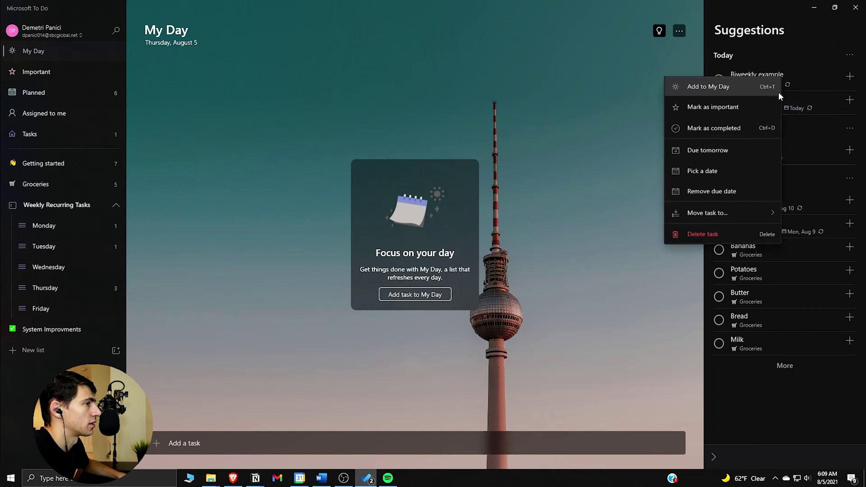
pyautogui.click(770, 88)
pyautogui.click(256, 65)
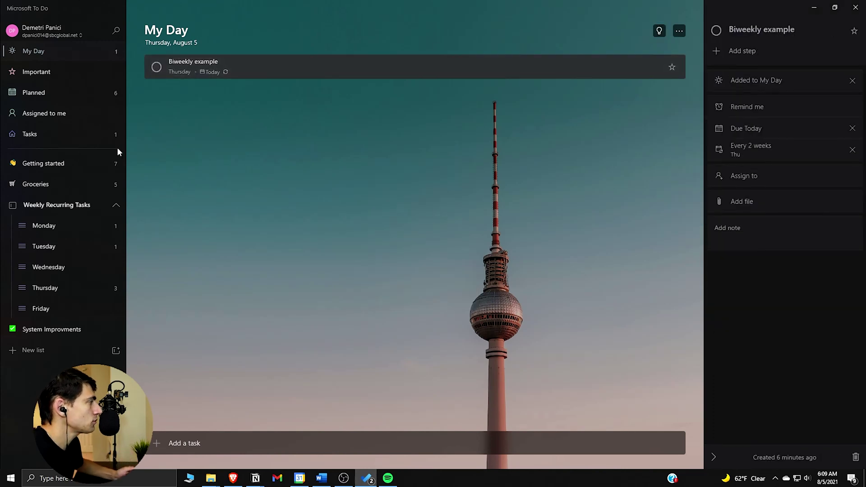
pyautogui.click(82, 96)
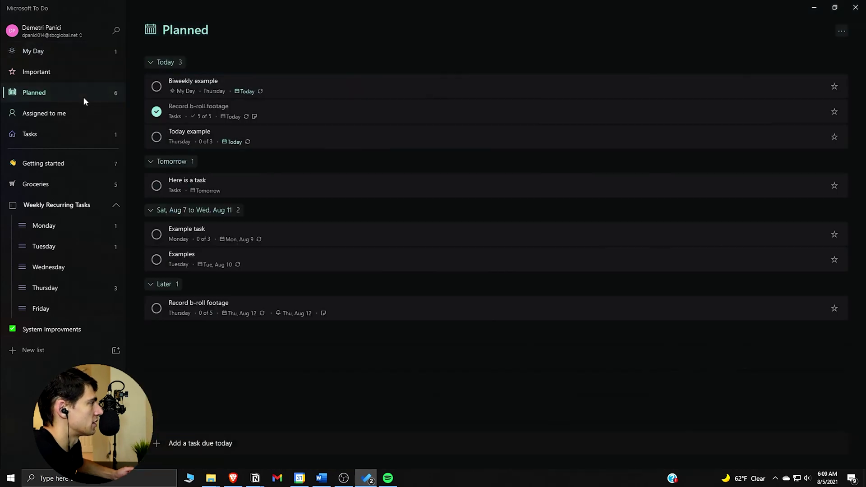
# From Planned, add Record b-roll footage and Today example to My Day, then return there
pyautogui.rightClick(399, 88)
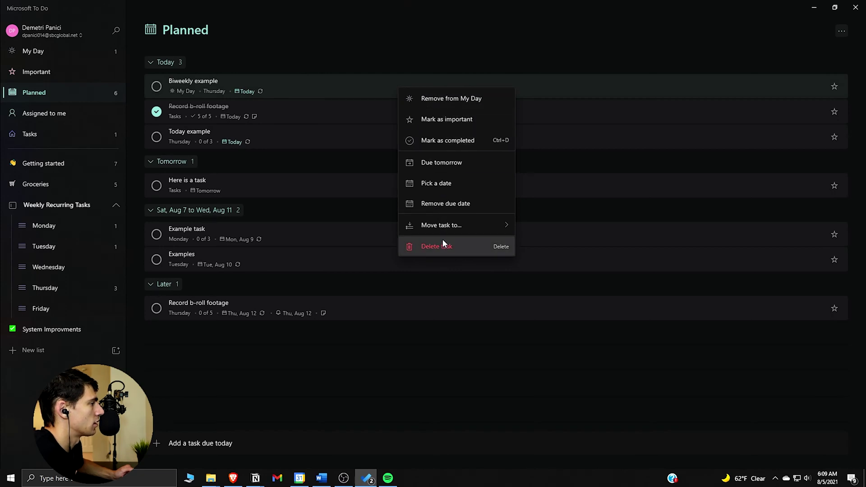
pyautogui.rightClick(309, 111)
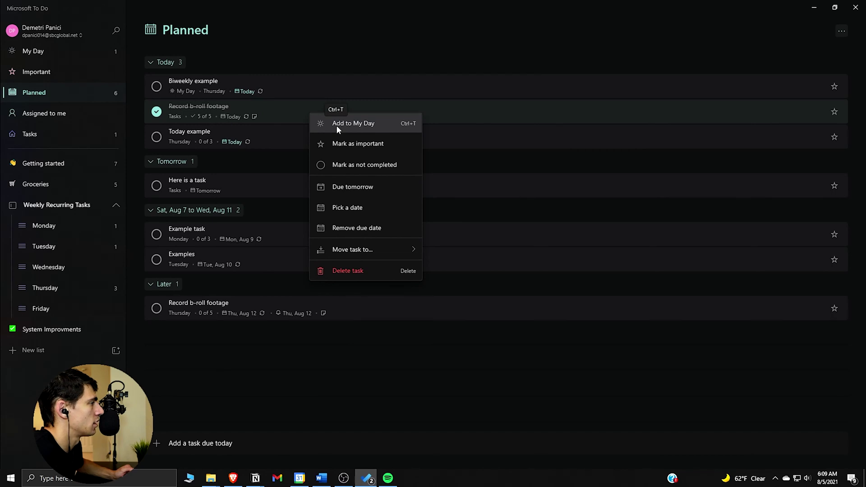
pyautogui.click(336, 124)
pyautogui.rightClick(285, 132)
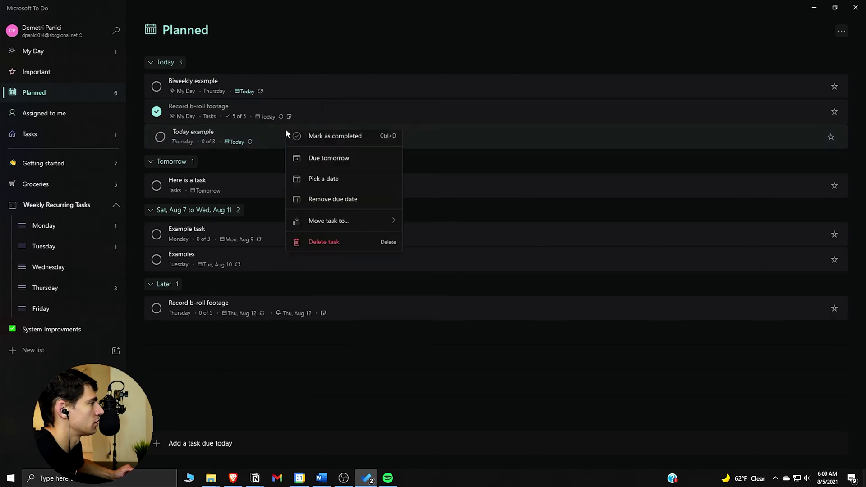
pyautogui.click(311, 140)
pyautogui.click(99, 53)
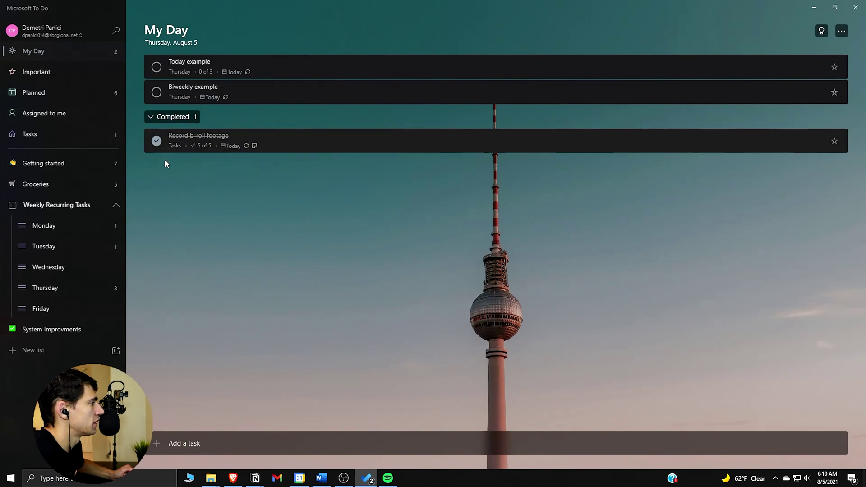
# Leave Biweekly example and Record b-roll footage uncompleted, then show My Day's Sort by choices
pyautogui.click(226, 85)
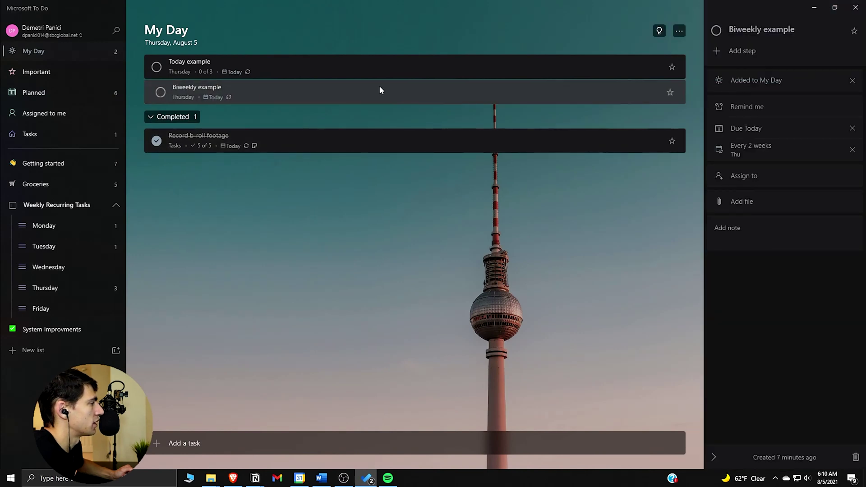
pyautogui.click(161, 90)
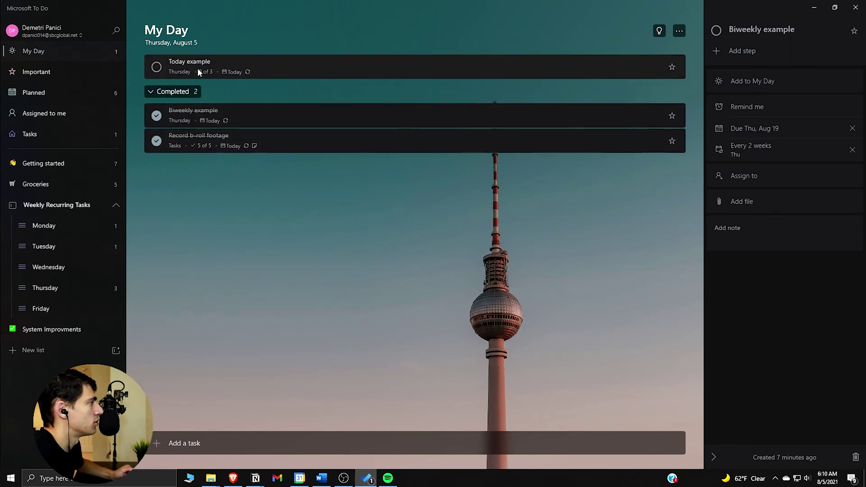
pyautogui.click(157, 116)
pyautogui.click(158, 140)
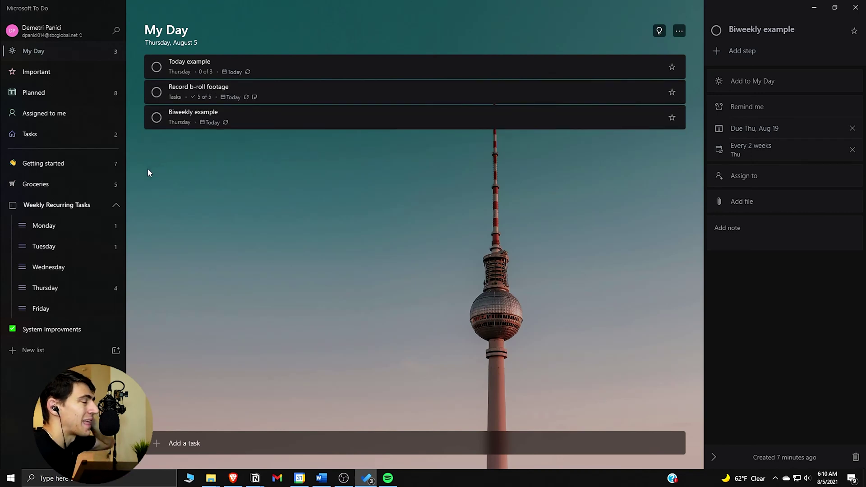
pyautogui.click(679, 30)
pyautogui.click(667, 50)
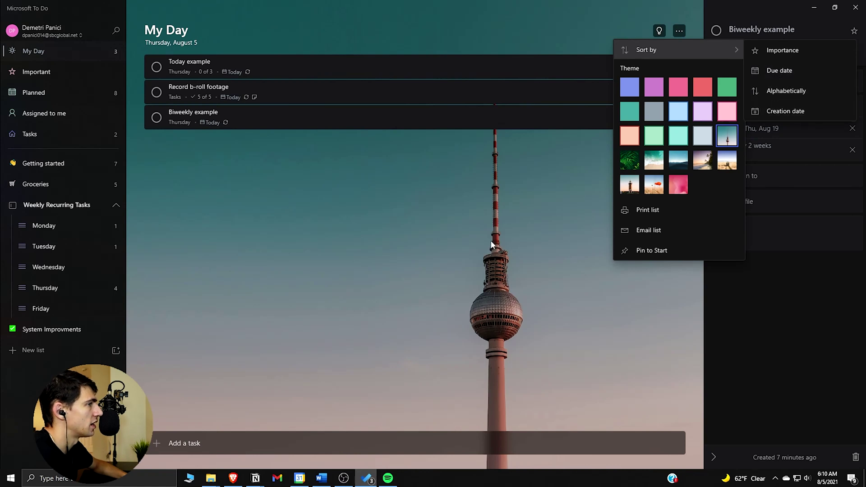
# Sort My Day by importance and star Record b-roll footage and Biweekly example
pyautogui.click(780, 50)
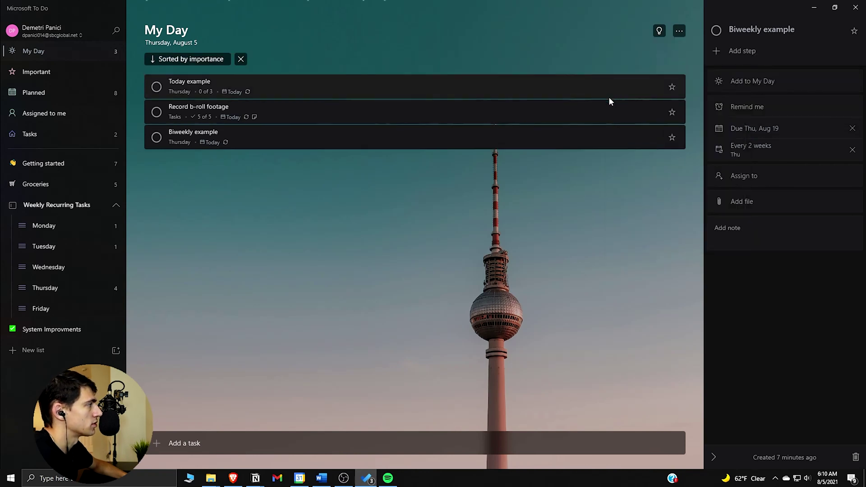
pyautogui.click(671, 112)
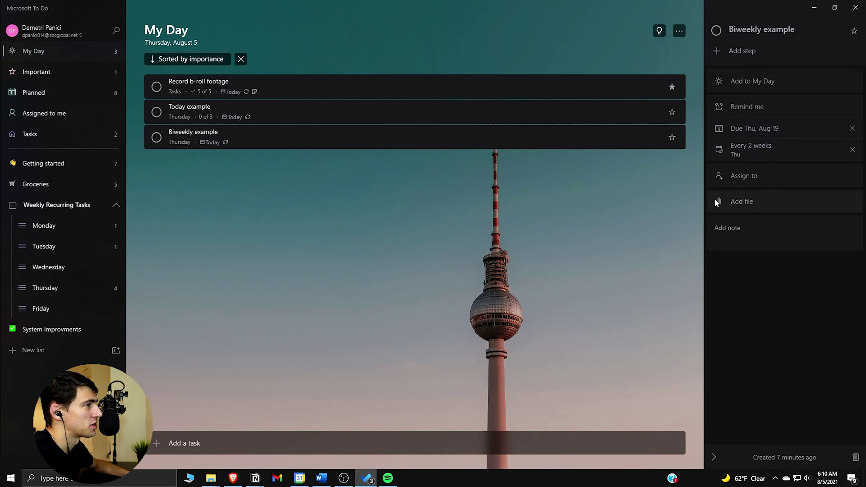
pyautogui.click(673, 138)
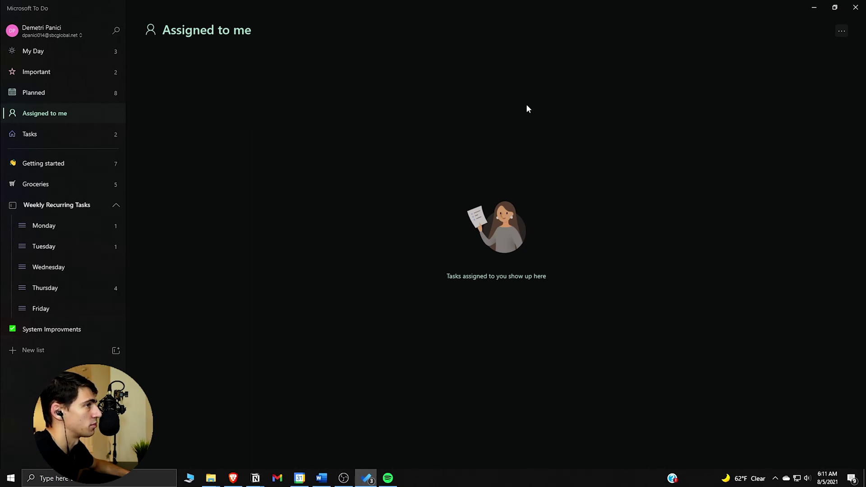
# Create a new list with Ctrl+L titled 'Delegation' and give it the crane icon
pyautogui.hotkey('ctrl', 'l')
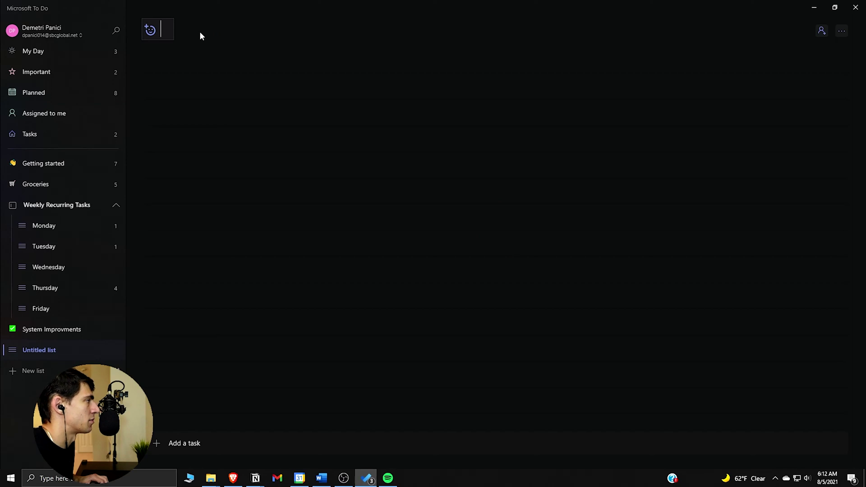
pyautogui.write('Delegate')
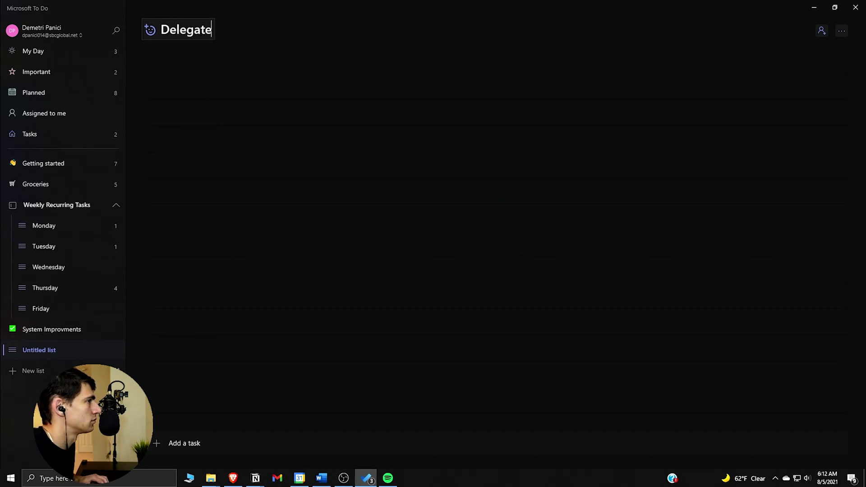
pyautogui.press('BackSpace')
pyautogui.press('BackSpace')
pyautogui.write('ion')
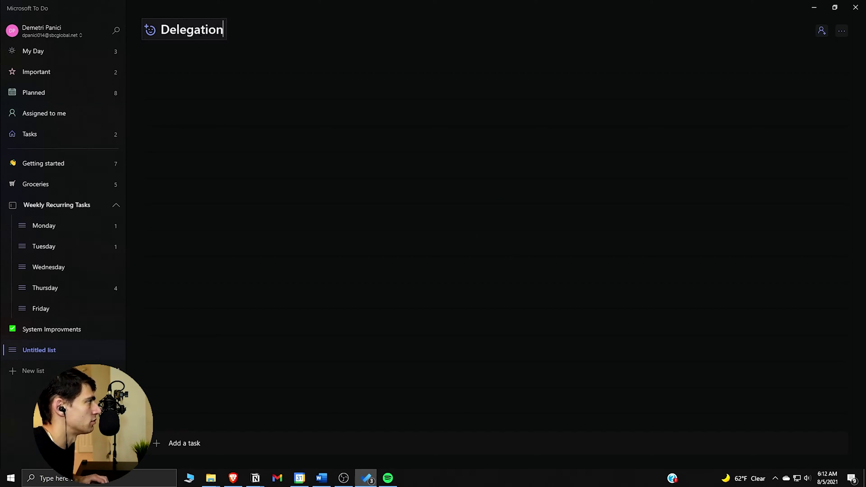
pyautogui.press('Return')
pyautogui.click(150, 30)
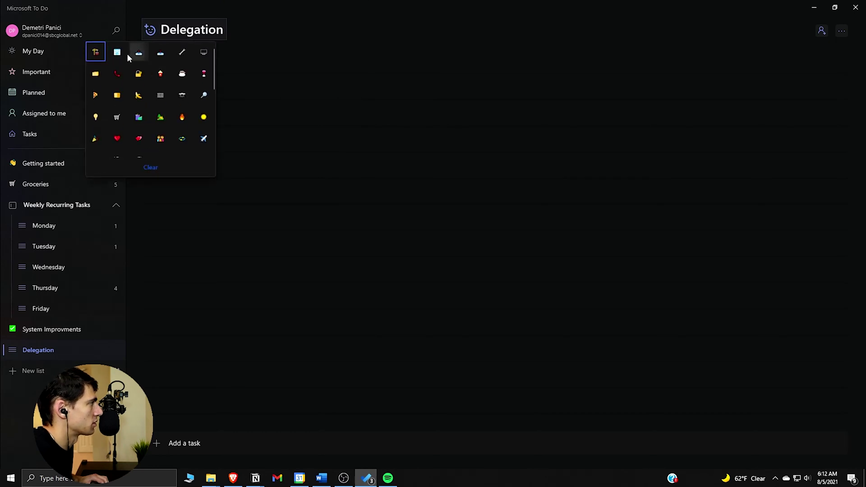
pyautogui.click(95, 52)
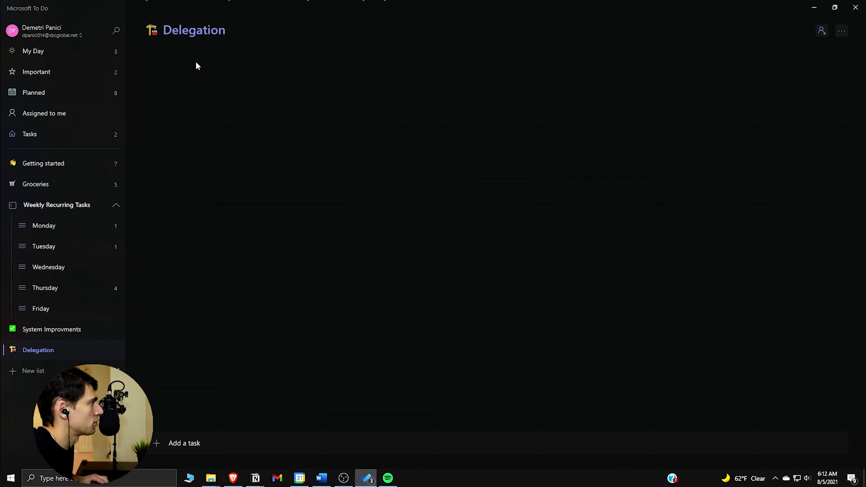
# Add 'Example task to assign' to Delegation and make it due tomorrow
pyautogui.click(203, 444)
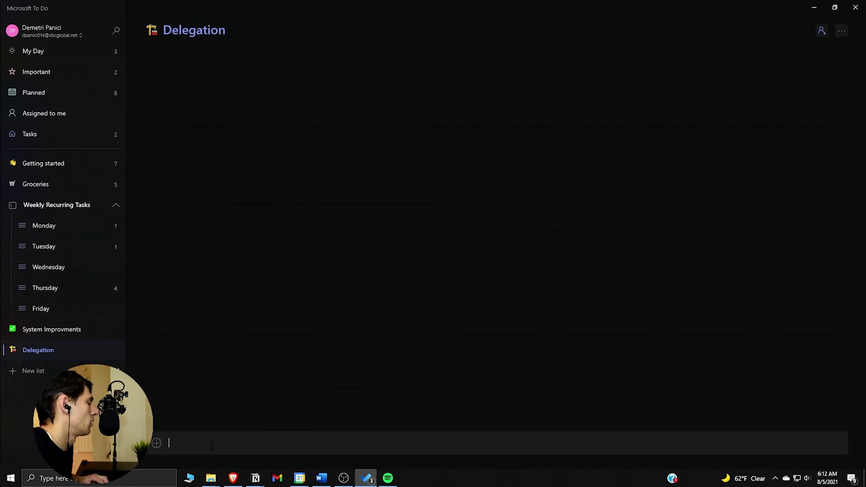
pyautogui.write('Example')
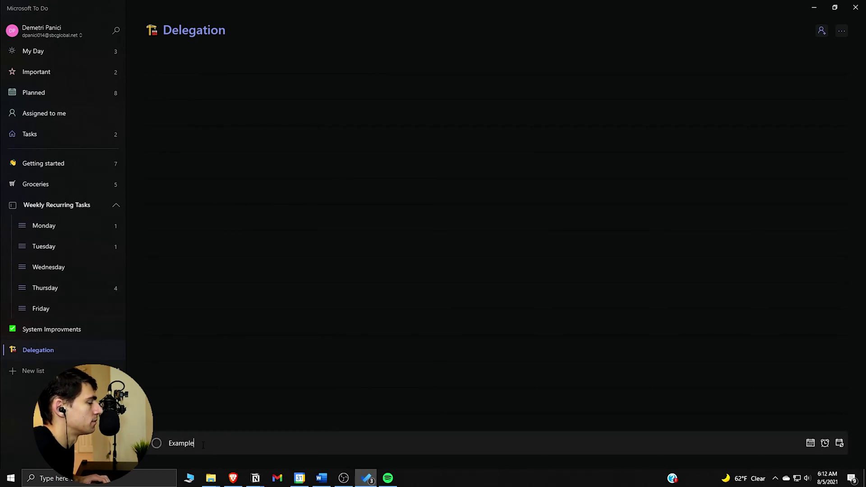
pyautogui.write(' task to assign')
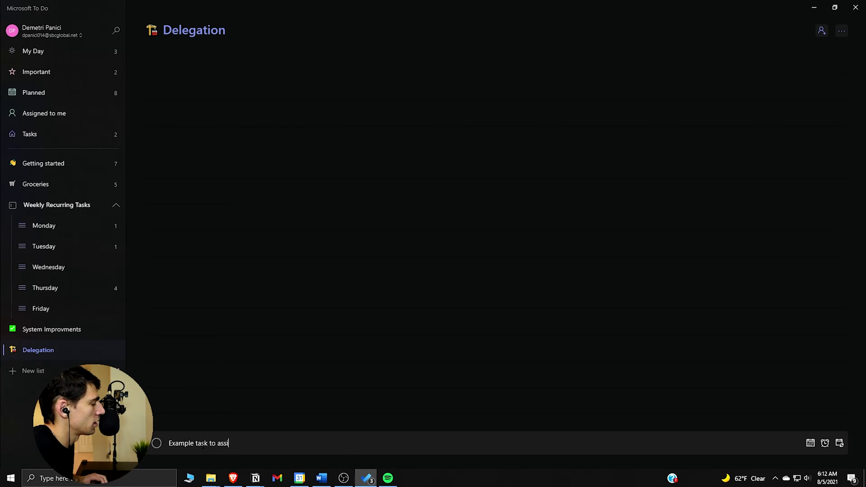
pyautogui.press('Return')
pyautogui.rightClick(253, 59)
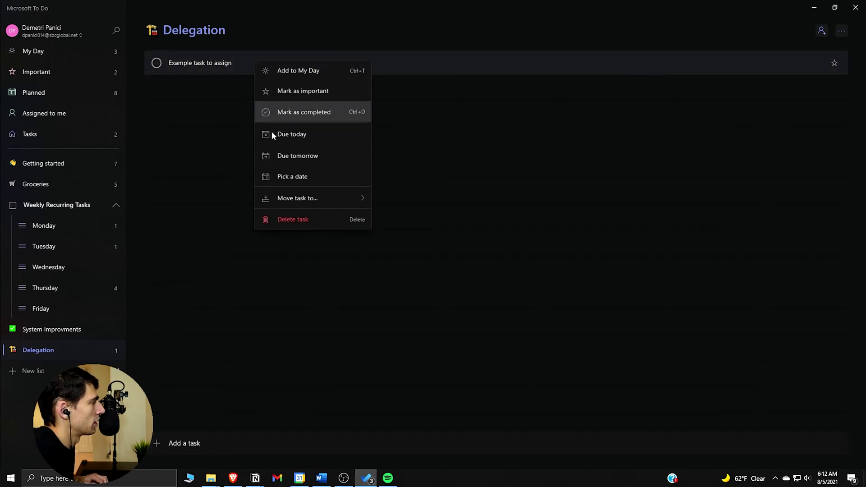
pyautogui.click(298, 156)
# Open the task's assignment options, then switch to the flagged-email support article in the browser
pyautogui.click(231, 58)
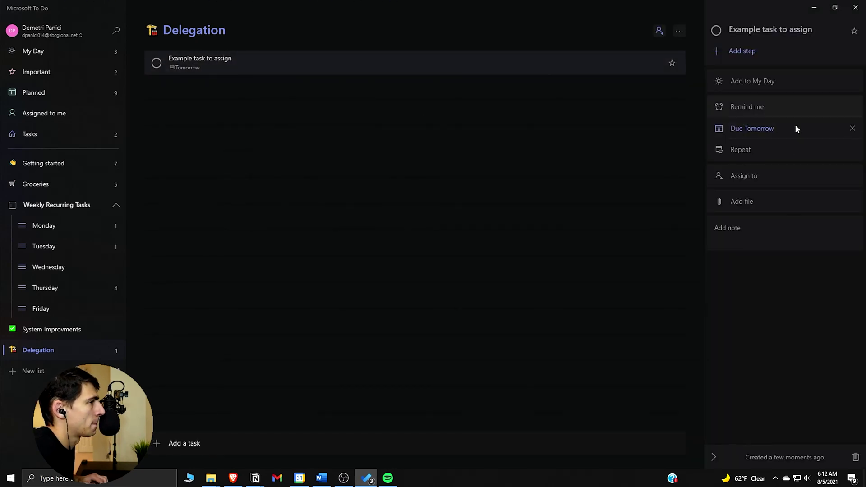
pyautogui.click(766, 179)
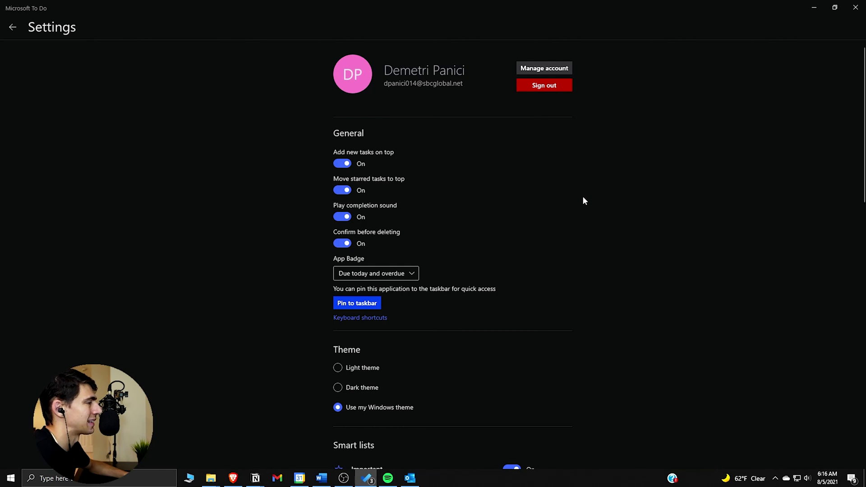
pyautogui.hotkey('alt', 'Tab')
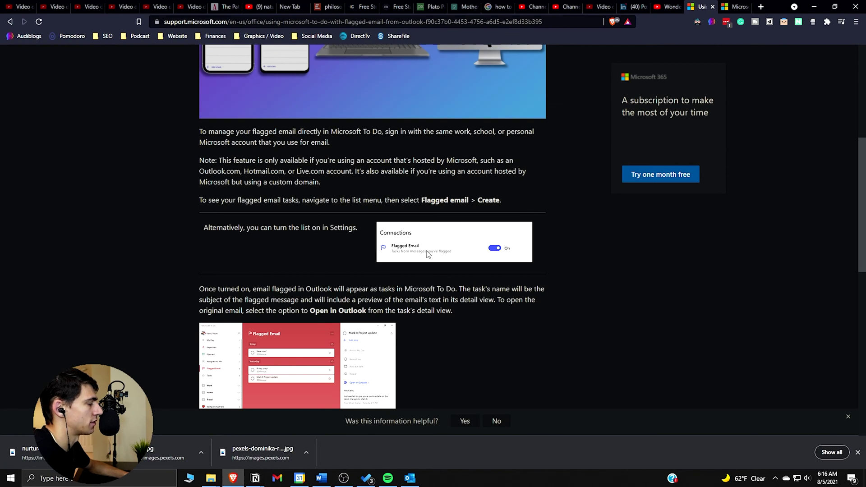
pyautogui.scroll(-1, 426, 243)
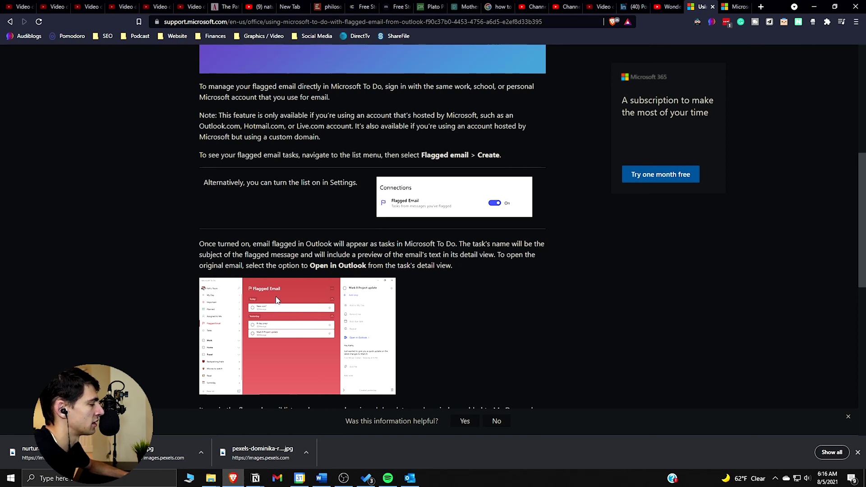
pyautogui.scroll(-2, 343, 297)
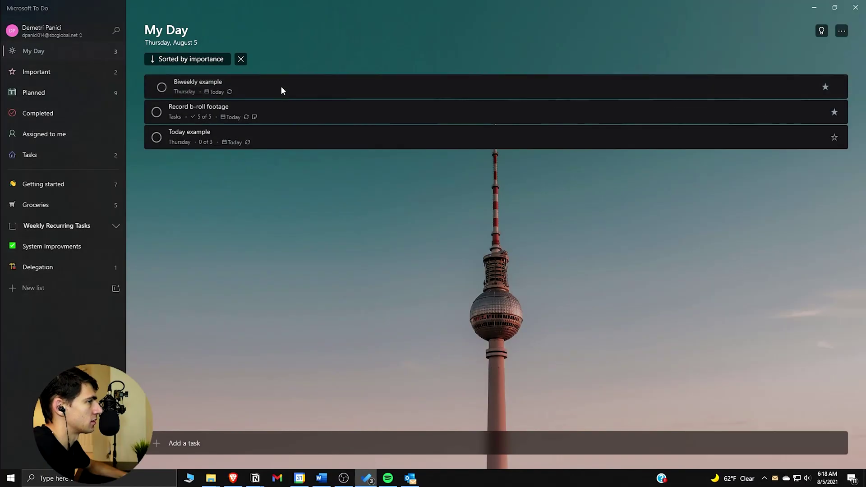
# Try blue-violet, pink floral and beach themes, settle My Day on night desert dunes, then open Groceries
pyautogui.click(842, 31)
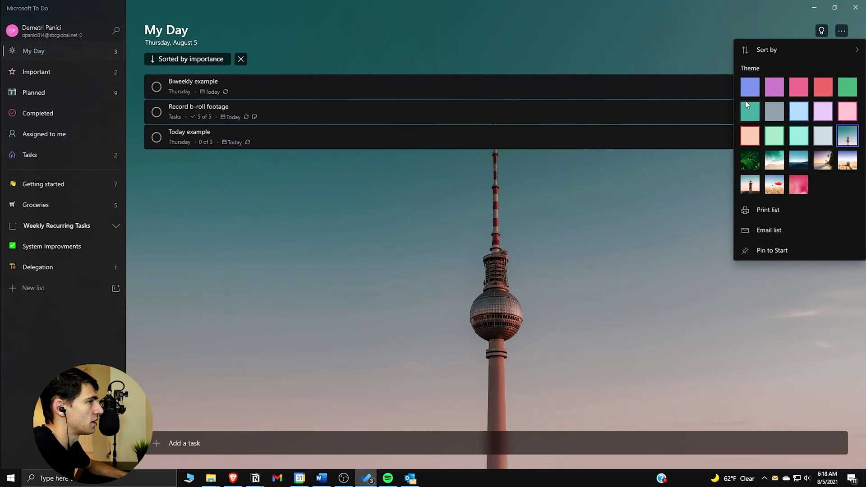
pyautogui.click(754, 86)
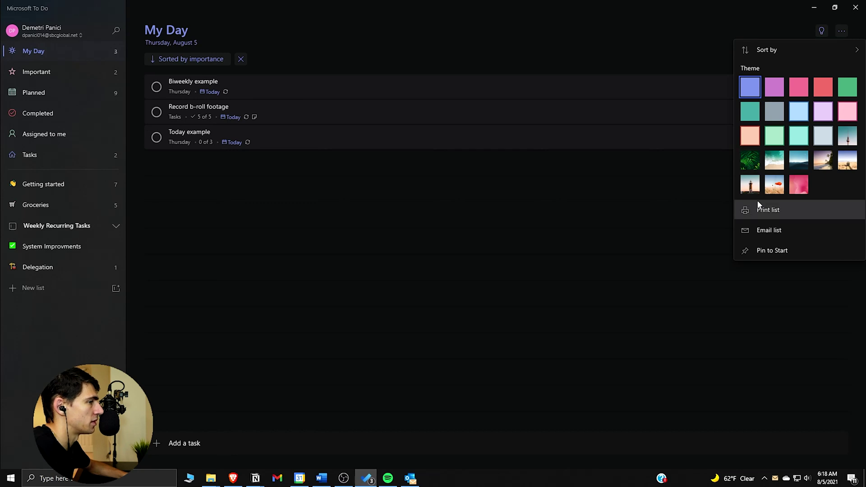
pyautogui.click(796, 183)
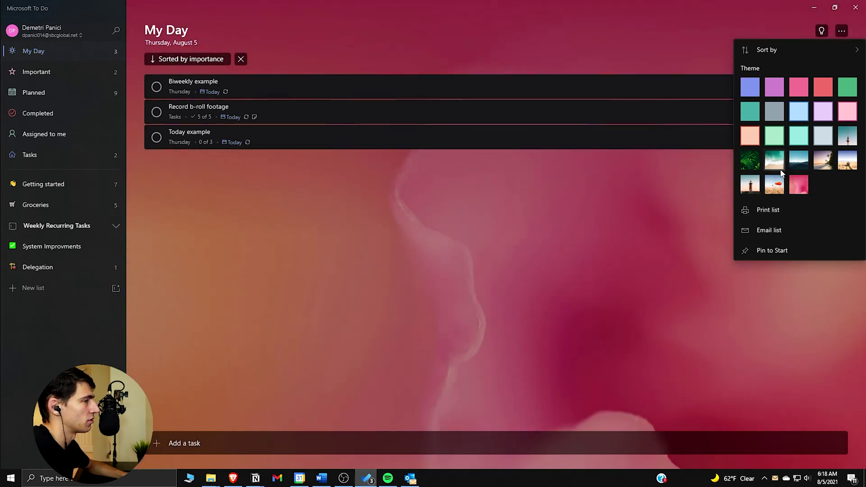
pyautogui.click(799, 163)
pyautogui.click(801, 165)
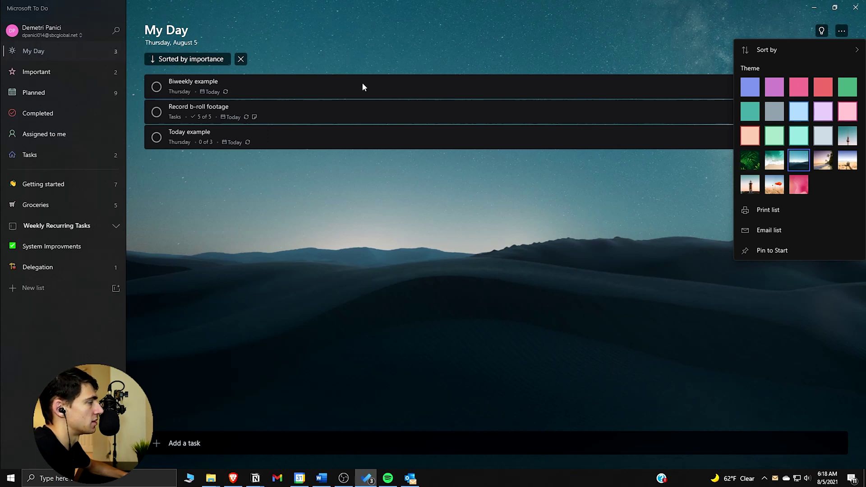
pyautogui.click(62, 201)
# Glance at Groceries' icon choices without changing them and view a Getting started task's details
pyautogui.click(151, 30)
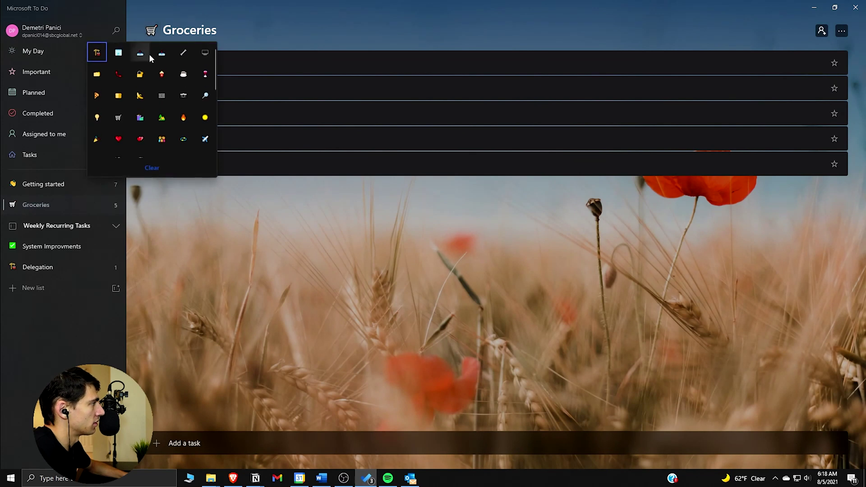
pyautogui.click(310, 26)
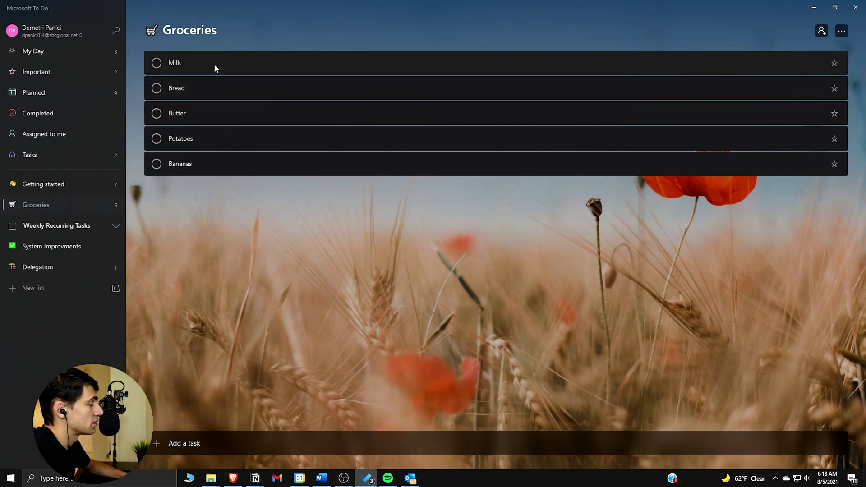
pyautogui.click(47, 188)
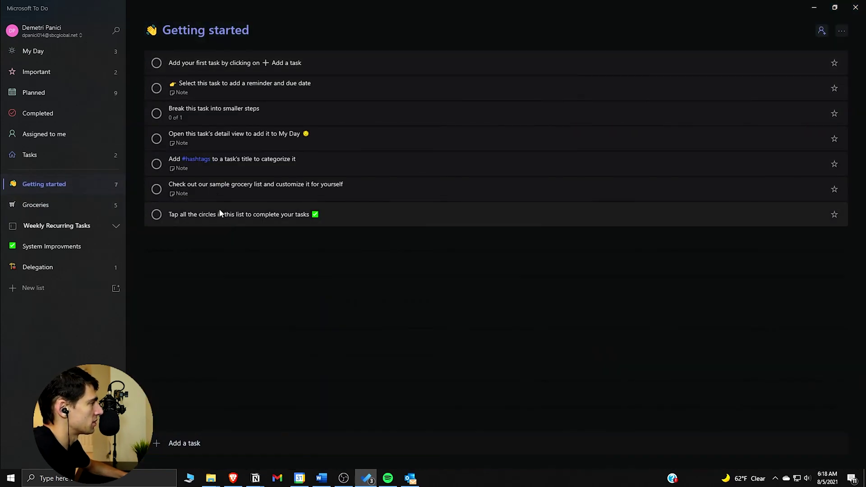
pyautogui.click(229, 214)
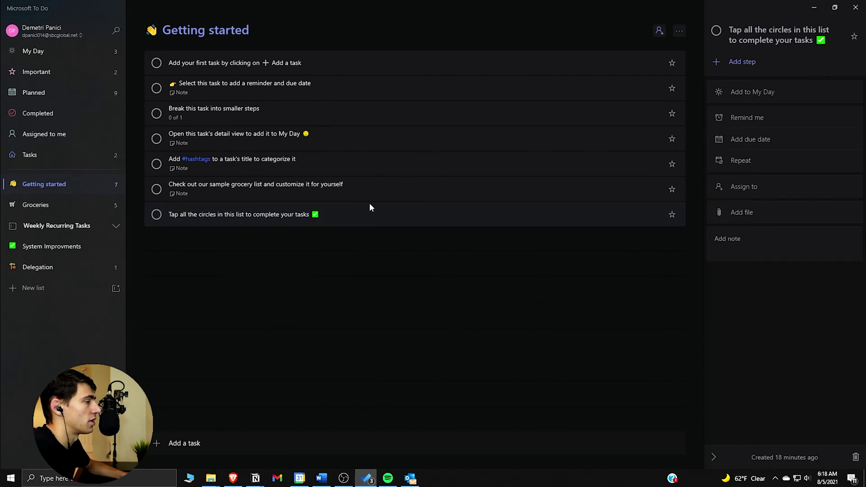
# Step through the Important, Planned and Assigned to me views, ending on Completed
pyautogui.click(115, 68)
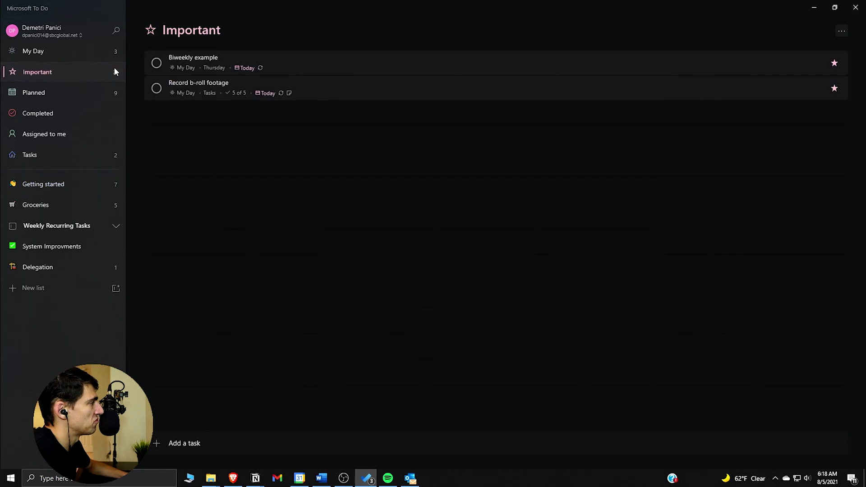
pyautogui.click(112, 90)
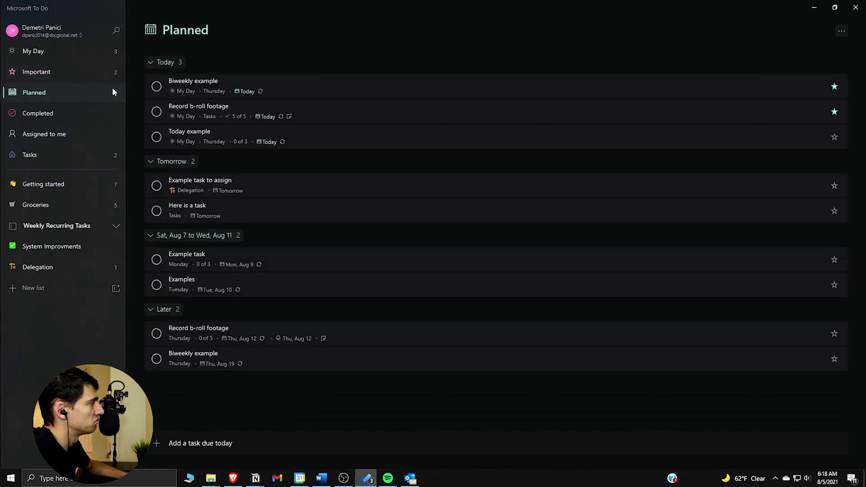
pyautogui.click(118, 124)
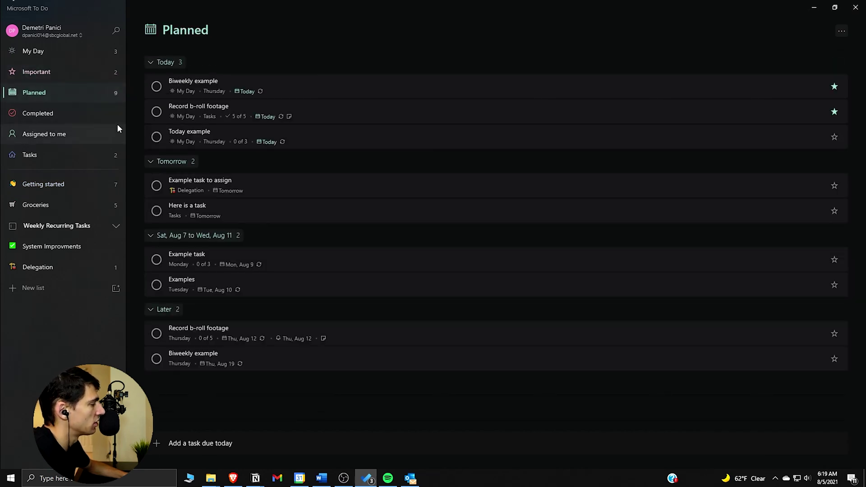
pyautogui.click(114, 114)
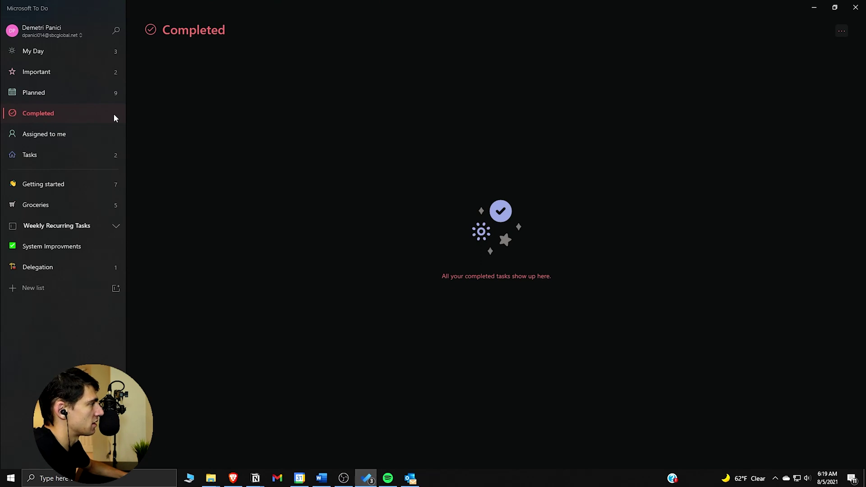